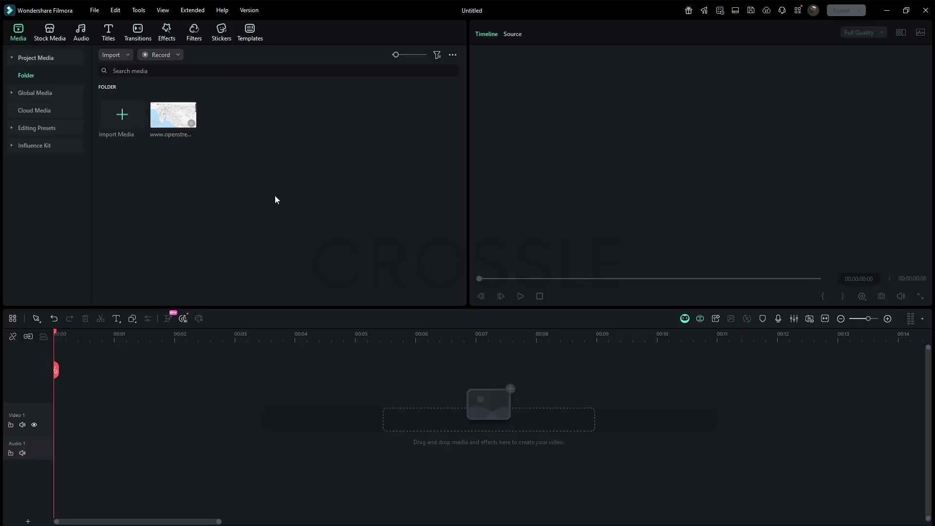
Step: Place the map image on Video 1 and set its Scale to 126% and Position Y to 20
left_click(192, 124)
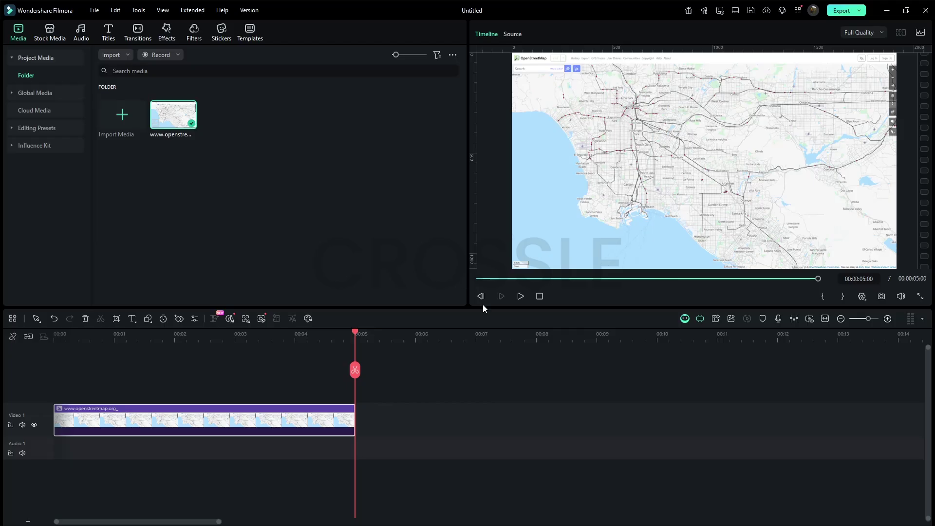
double_click(294, 430)
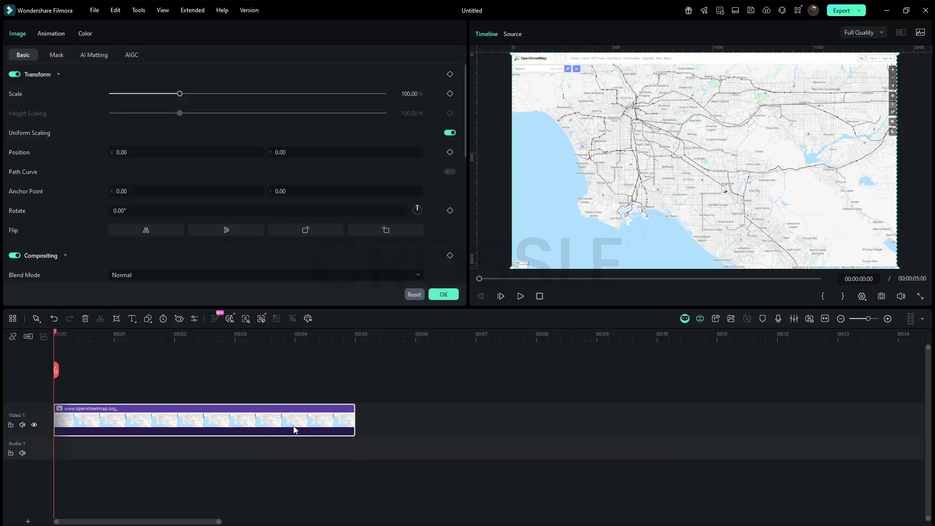
left_click_drag(179, 94, 198, 97)
left_click_drag(323, 148, 341, 148)
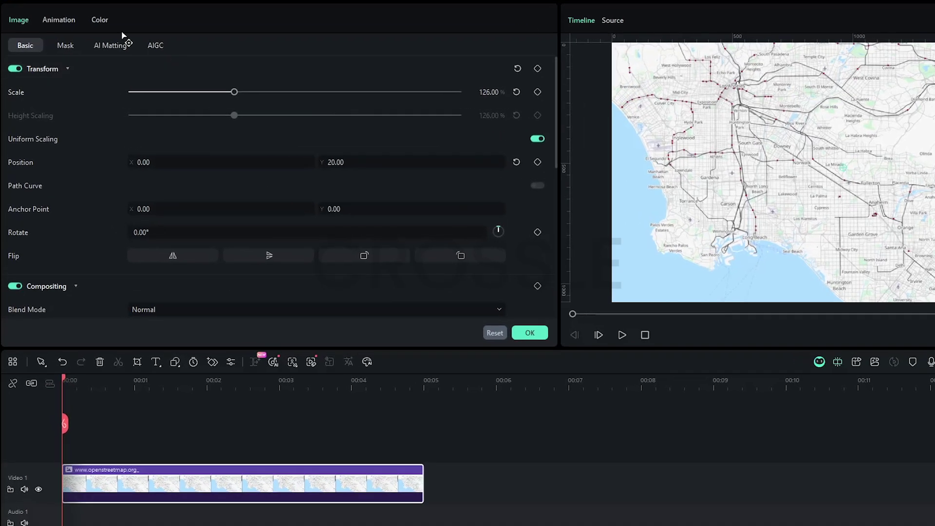
Step: In Color > Basic, set Vibrance and Saturation to -100, Exposure 6, Brightness -80, and Contrast 50
left_click(86, 34)
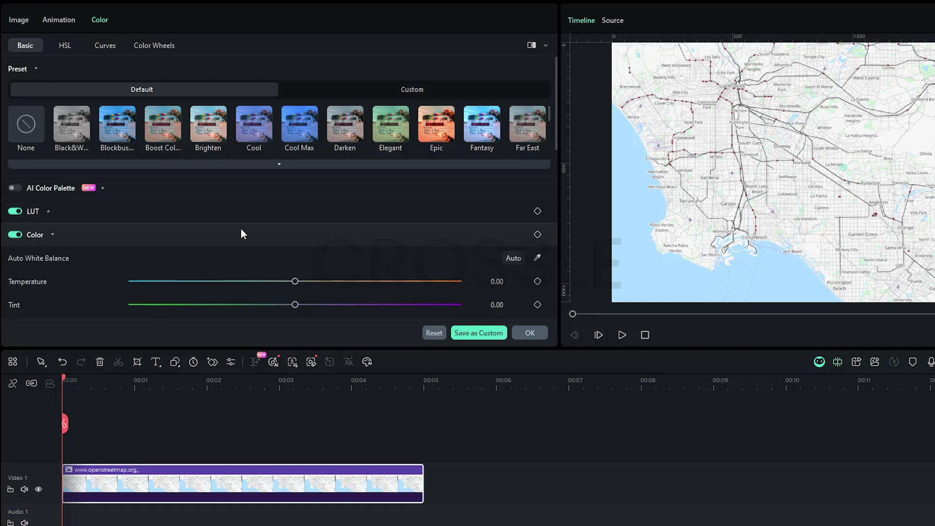
scroll(290, 283, "down", 2)
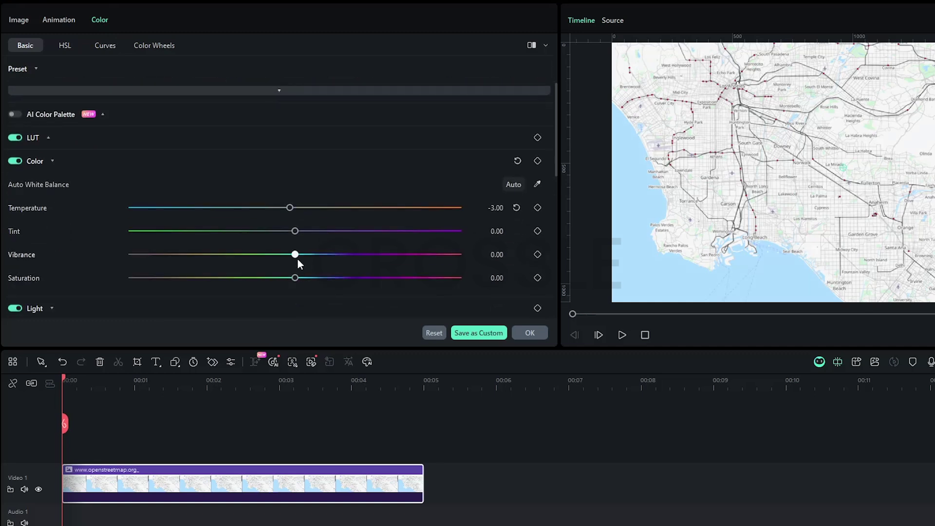
left_click_drag(296, 254, 158, 255)
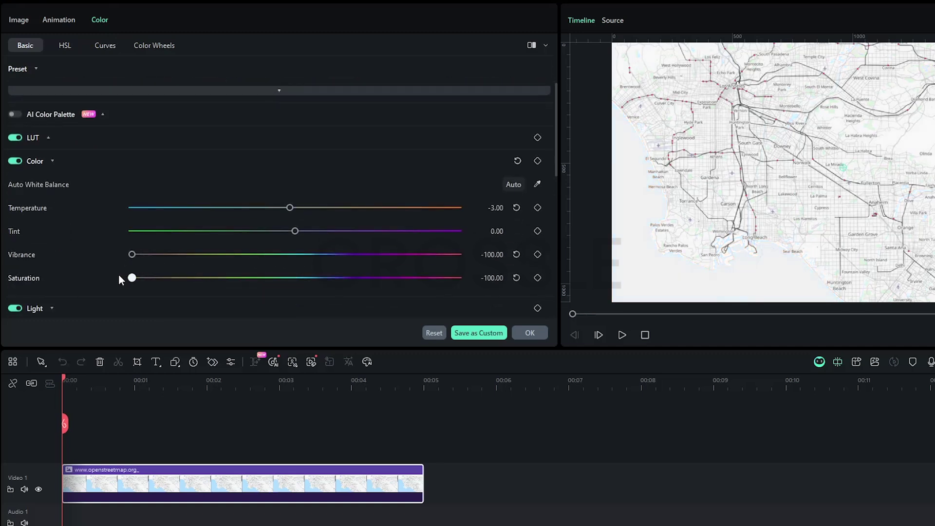
scroll(116, 278, "down", 5)
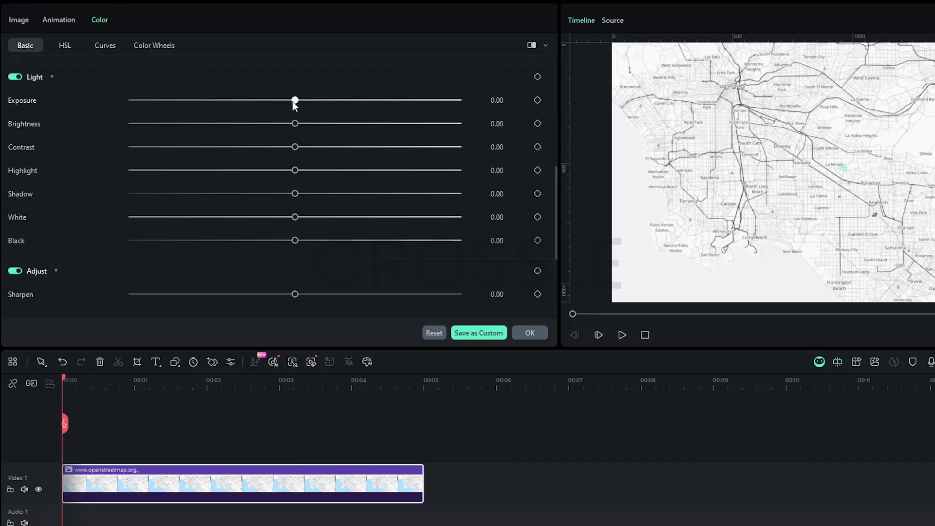
left_click_drag(295, 123, 165, 137)
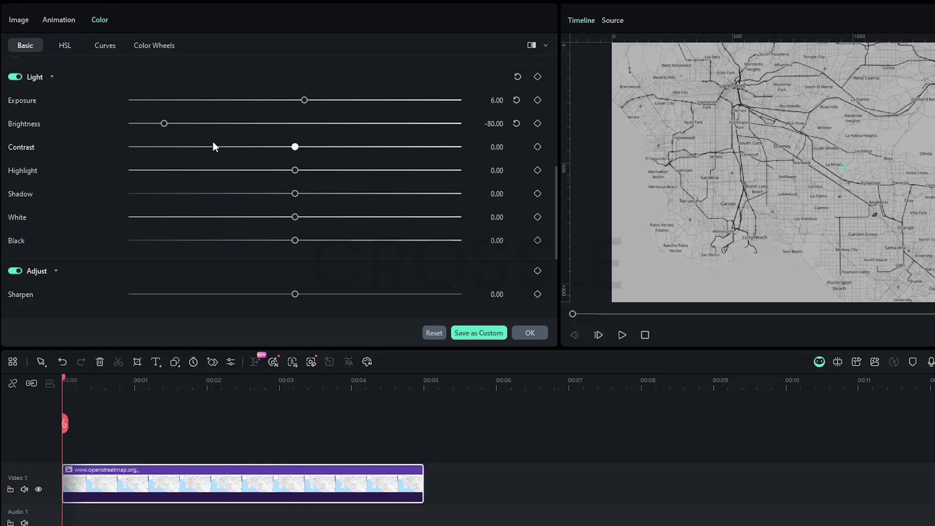
left_click_drag(294, 147, 309, 148)
left_click_drag(374, 148, 376, 147)
Step: Pull the luminance (Y) curve down and switch to the blue channel curve
left_click(107, 47)
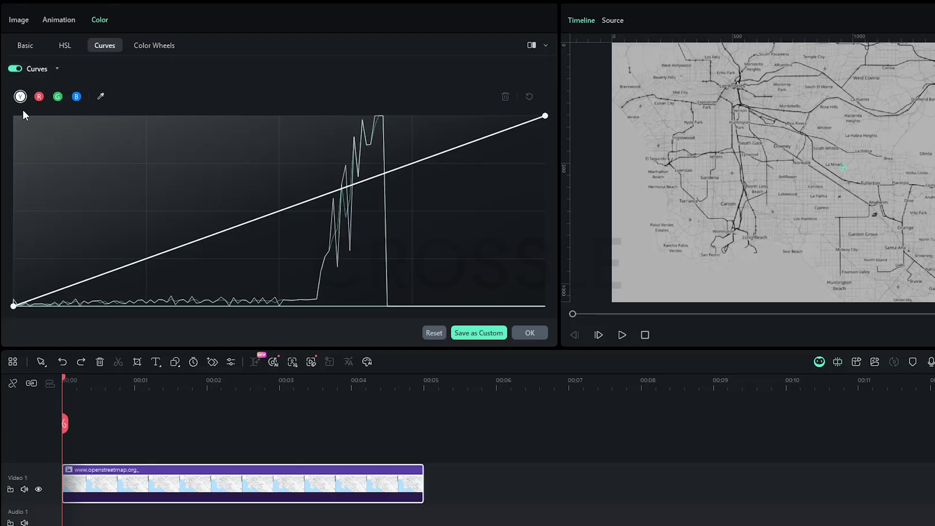
mouse_move(277, 212)
left_mouse_down()
mouse_move(279, 244)
mouse_move(278, 221)
left_mouse_up()
left_click(76, 96)
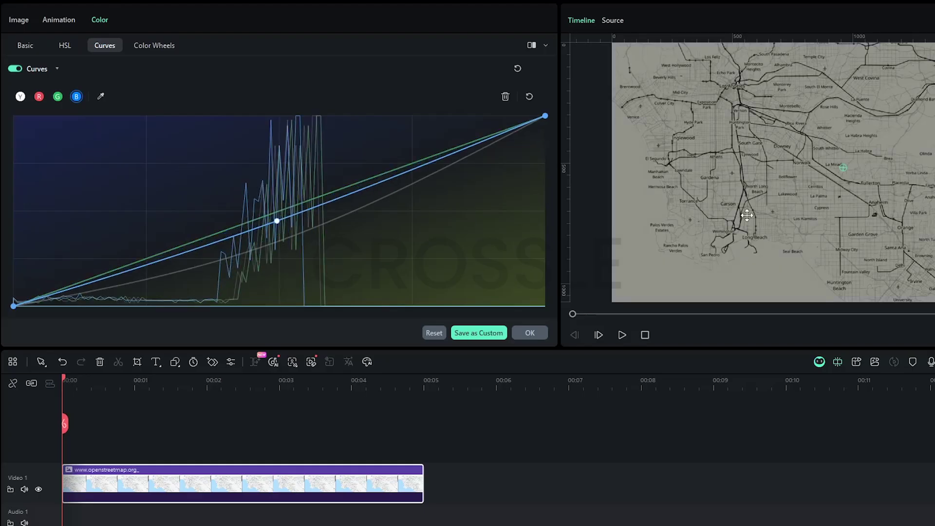
Step: Search the effects for 'noise' and apply Noise Map to the map clip
left_click(484, 429)
left_click(201, 27)
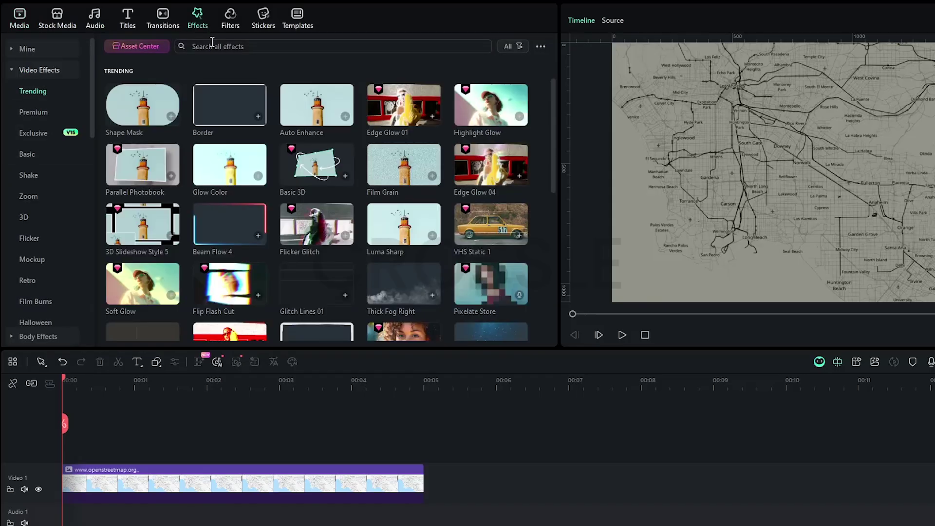
left_click(211, 46)
type("noise")
key("Return")
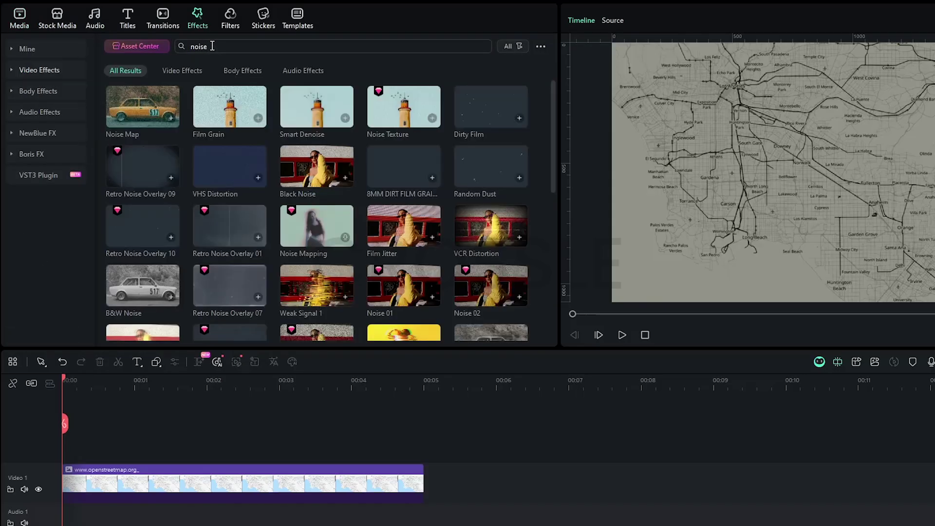
left_click_drag(143, 105, 100, 486)
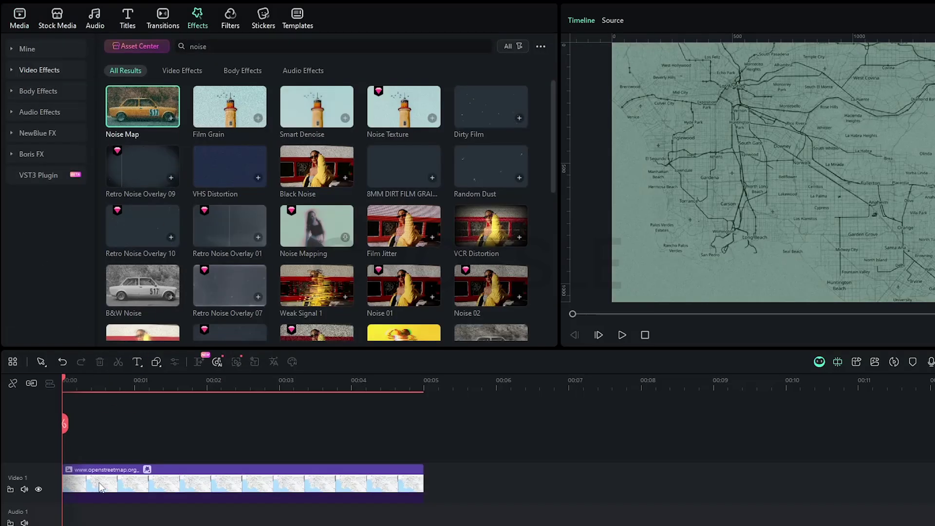
Step: Set the Noise Map effect to Intensity 10 and Strength 20
left_click(147, 469)
left_click_drag(229, 115, 166, 116)
left_click_drag(262, 138, 198, 141)
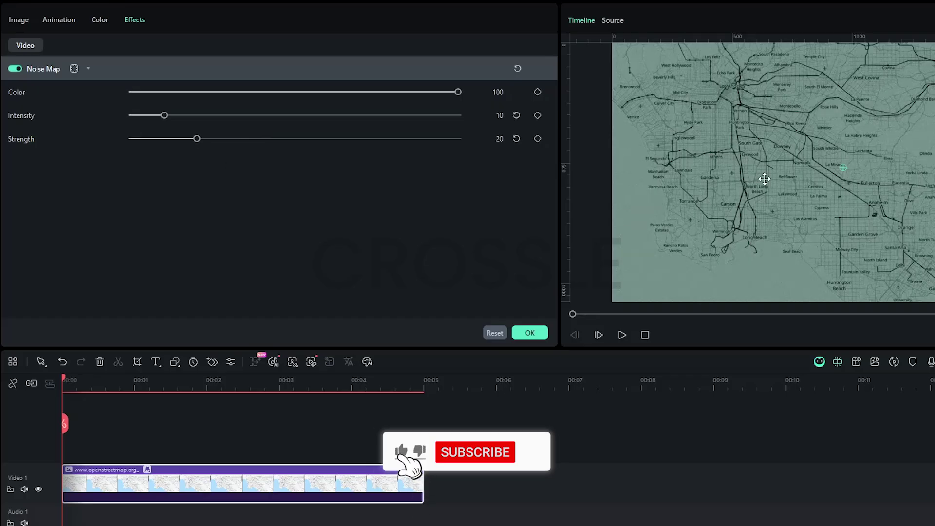
left_click(369, 431)
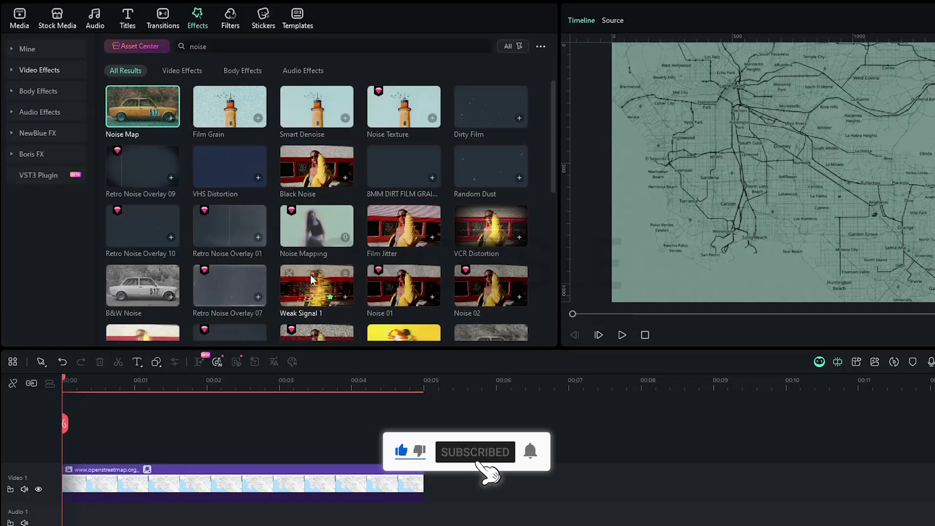
Step: Place the Cool Film filter above the map clip and extend both to 10 seconds
left_click(230, 20)
left_click(223, 46)
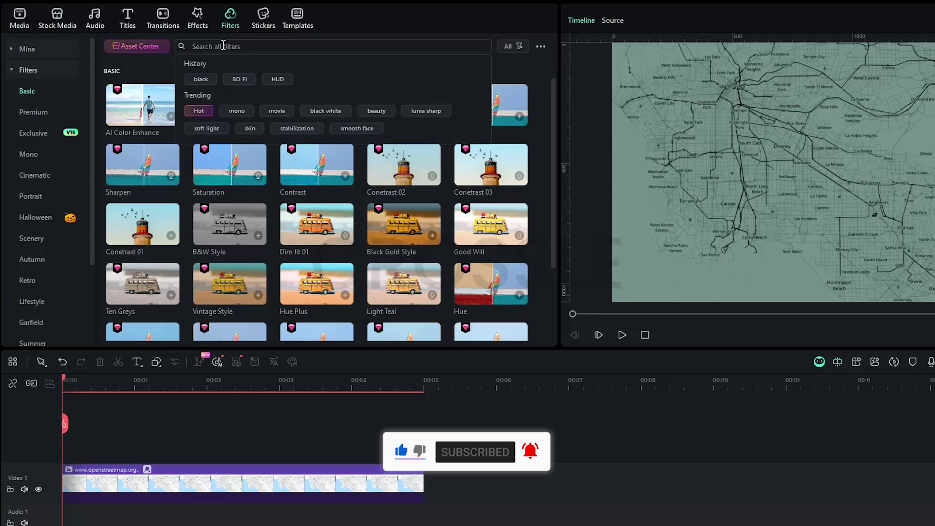
key("Return")
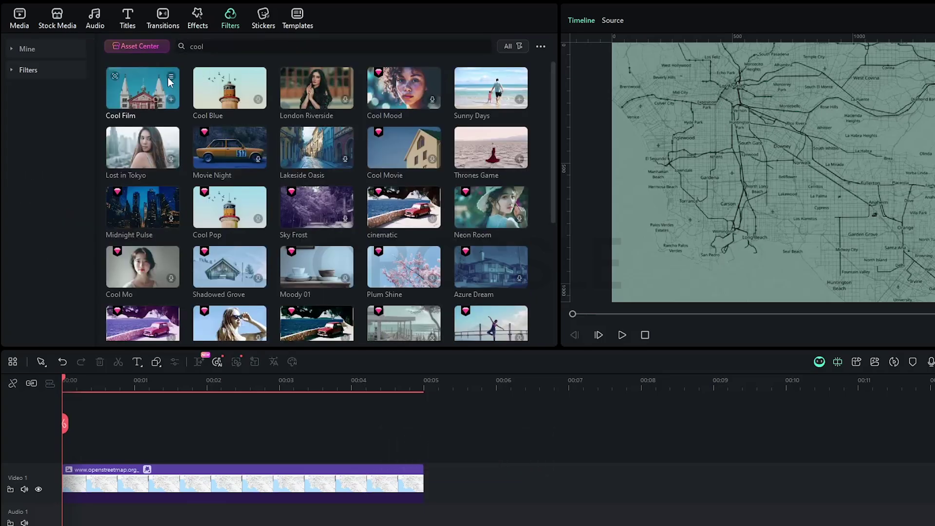
left_click_drag(144, 85, 47, 457)
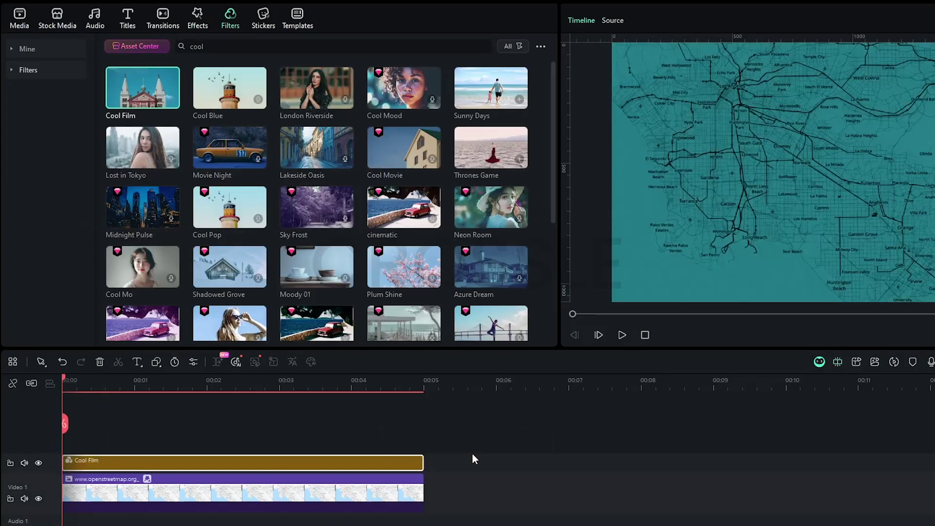
left_click_drag(423, 498, 784, 484)
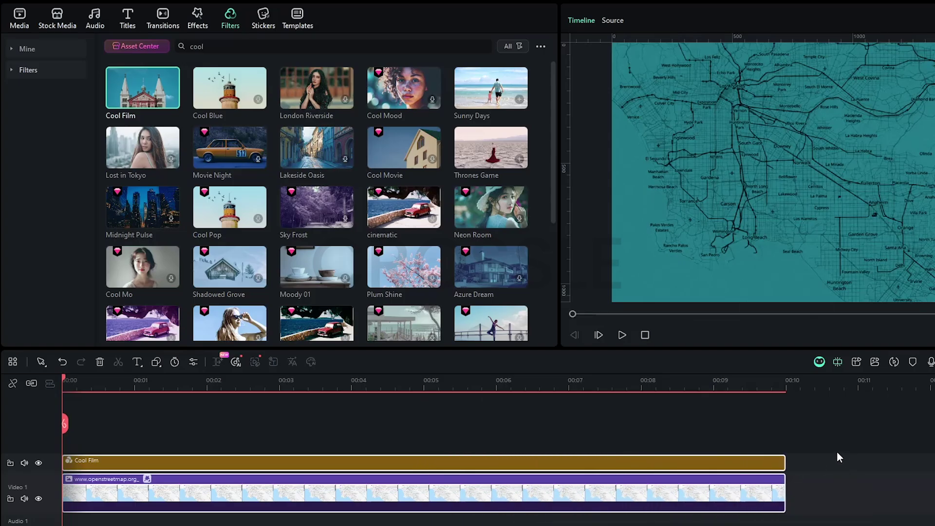
Step: Keyframe the Cool Film opacity from 0 at the start to 85 at about 1.5 seconds, then preview it
double_click(322, 463)
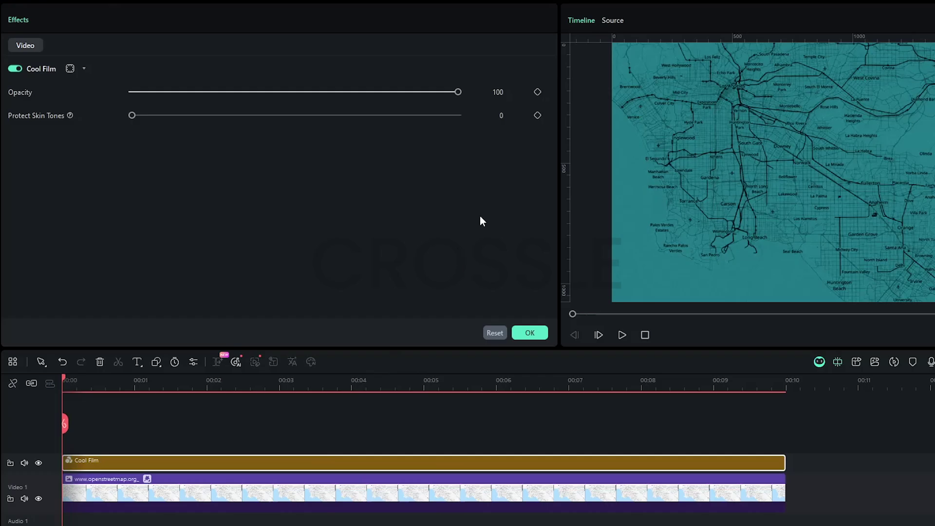
double_click(499, 92)
key("BackSpace")
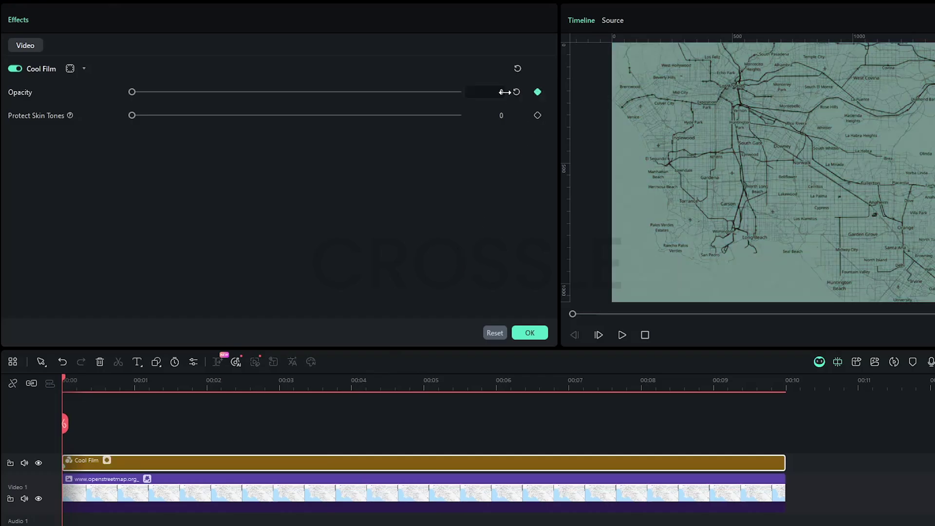
left_click_drag(66, 376, 169, 376)
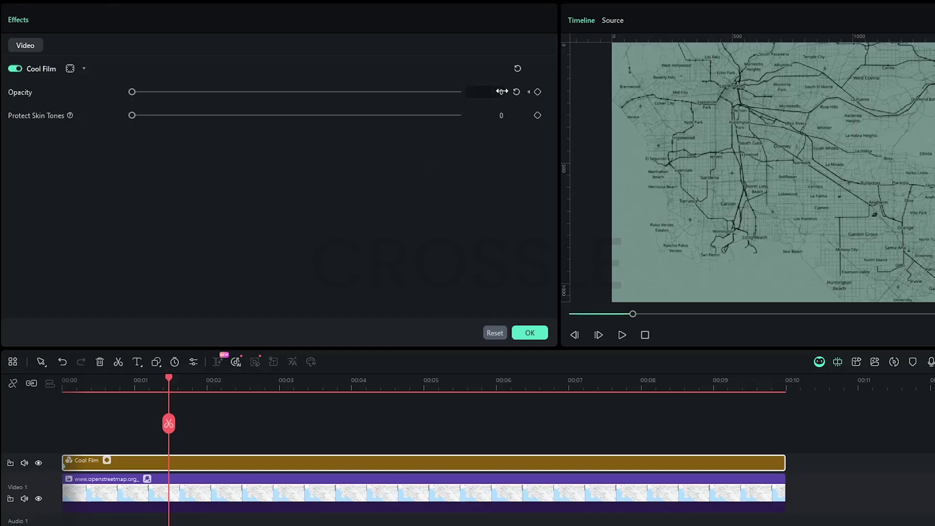
type("85")
key("Return")
left_click(644, 335)
key("space")
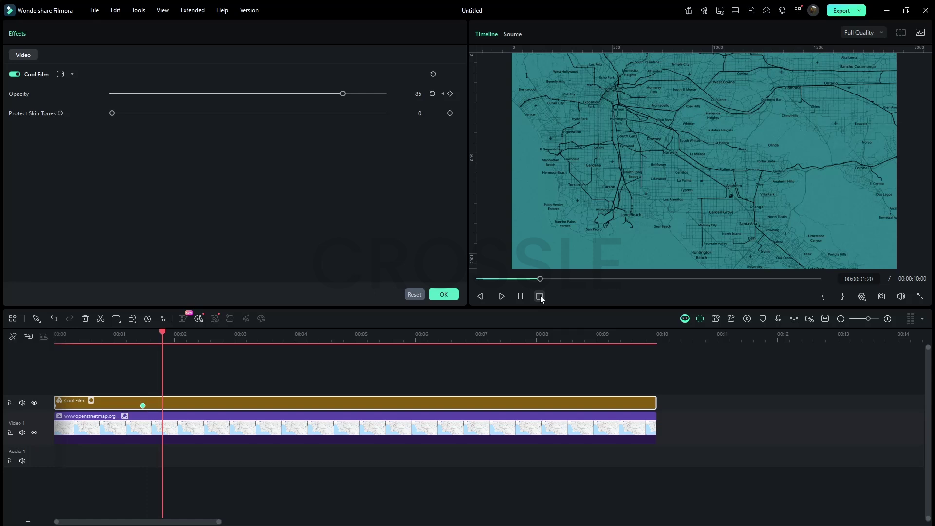
key("space")
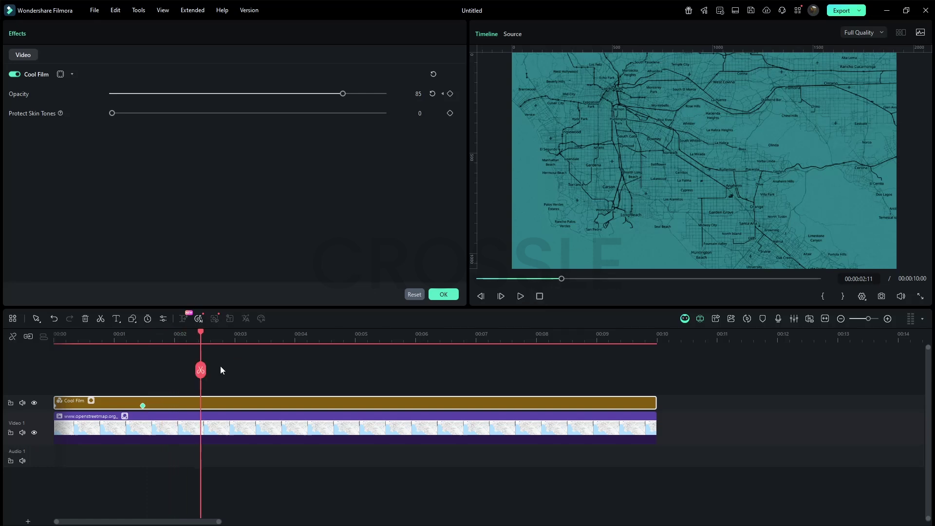
Step: Apply easing to both opacity keyframes of the filter
left_click(91, 401)
left_click_drag(162, 421, 39, 469)
right_click(143, 422)
left_click(165, 486)
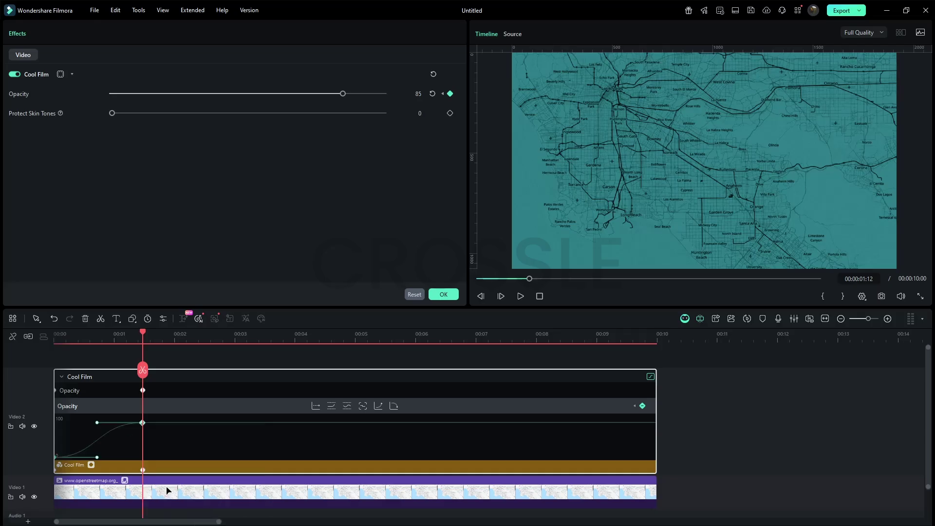
left_click(91, 465)
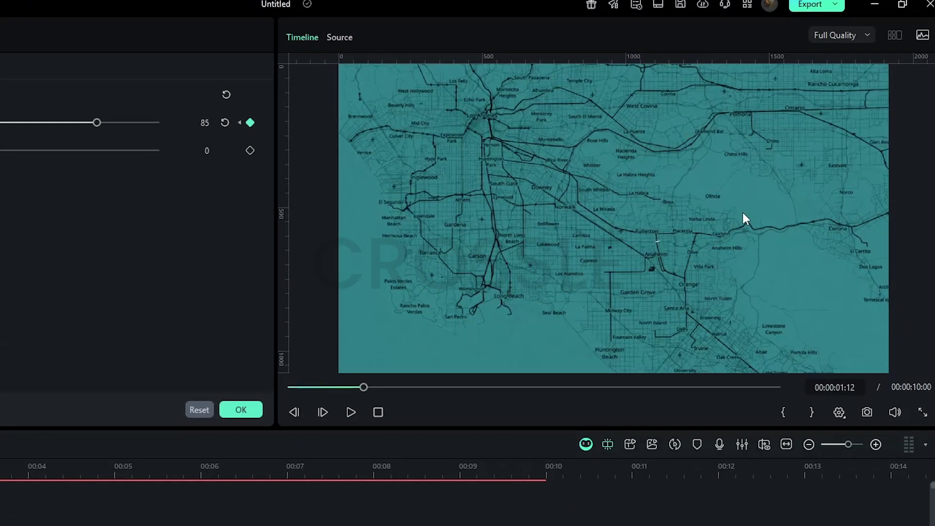
Step: View the preview at 100% and pan across the map
left_click(838, 412)
mouse_move(804, 508)
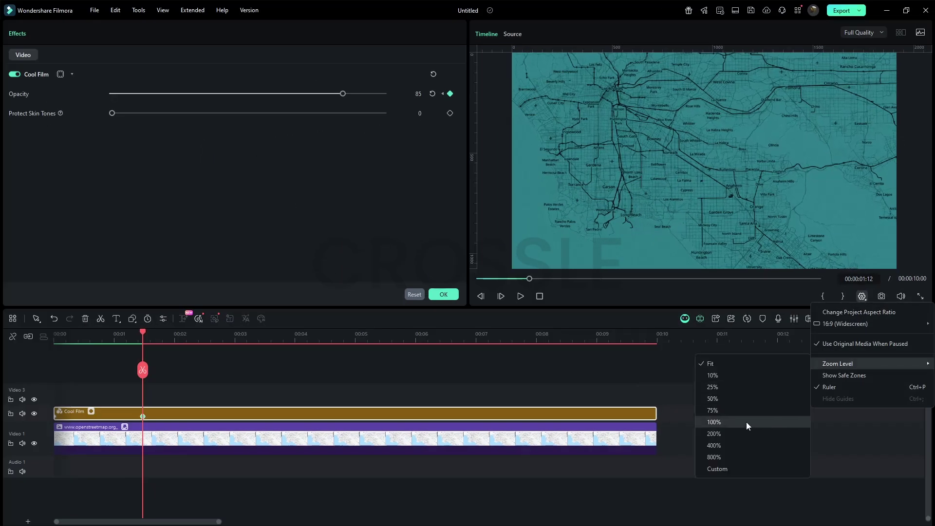
left_click(746, 422)
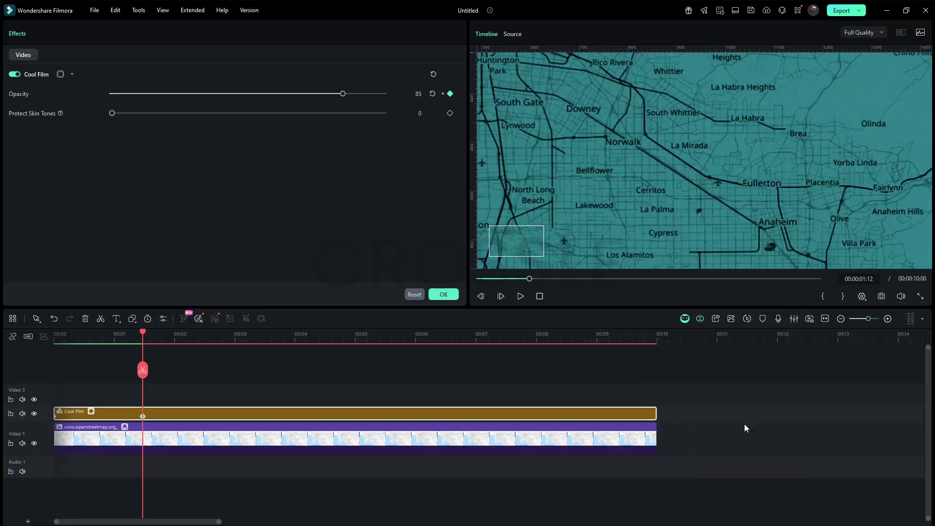
left_click_drag(520, 243, 515, 242)
Step: Draw a pen path along the route from Carson past Downey, Anaheim and Fullerton to Placentia
left_click(133, 320)
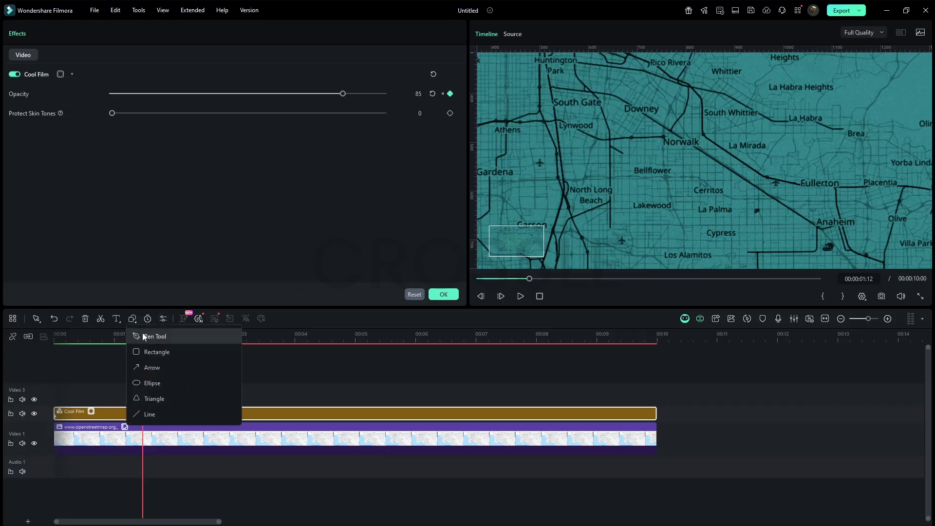
left_click(144, 334)
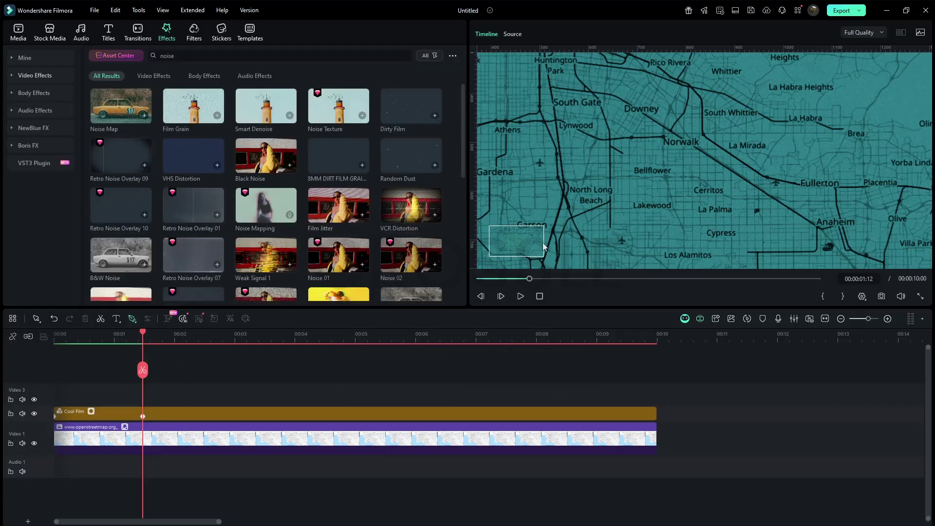
left_click(552, 231)
left_click(562, 168)
left_click(554, 88)
left_click(608, 94)
left_click(643, 116)
left_click(823, 229)
left_click(835, 188)
double_click(877, 186)
Step: Add a path point near Norwalk and select the Anaheim point for adjustment
left_click(713, 162)
left_click(672, 135)
left_click(842, 225)
left_click(822, 230)
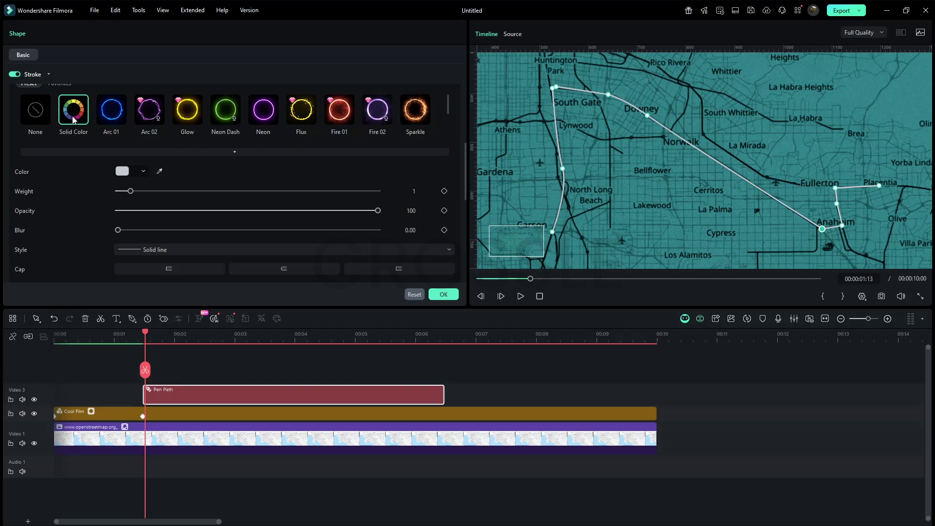
Step: Set the route stroke colour to dark red with a dotted line style
left_click(142, 173)
left_click(149, 215)
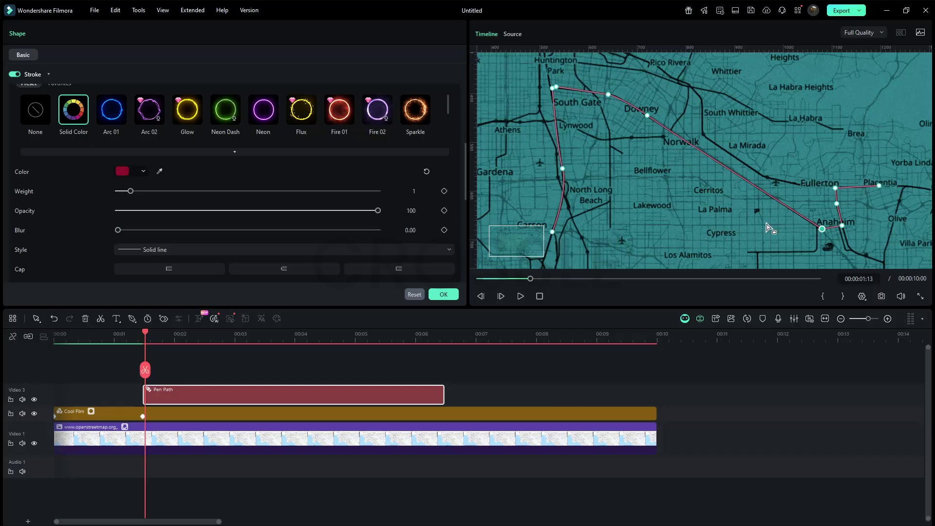
scroll(463, 176, "down", 3)
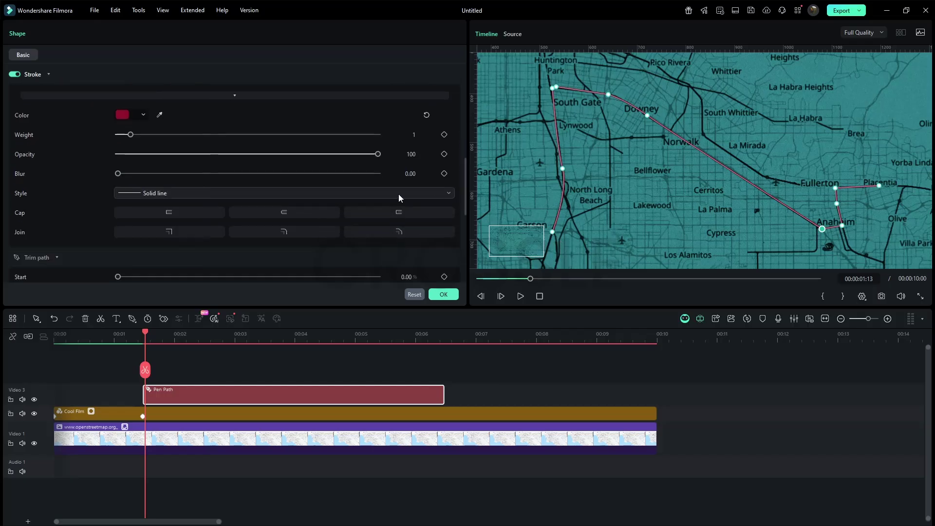
left_click(399, 194)
left_click(316, 243)
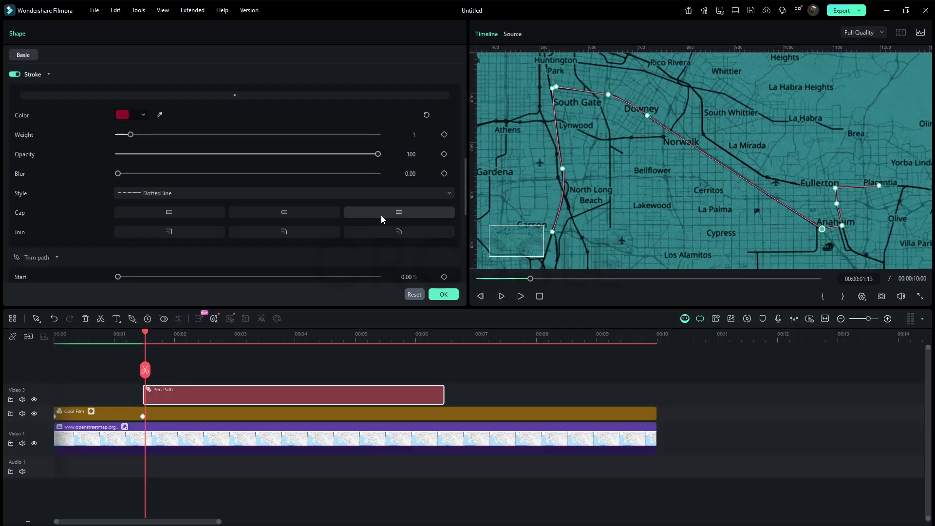
Step: Apply the Neon glow preset to the route and colour the glow green
scroll(457, 169, "up", 5)
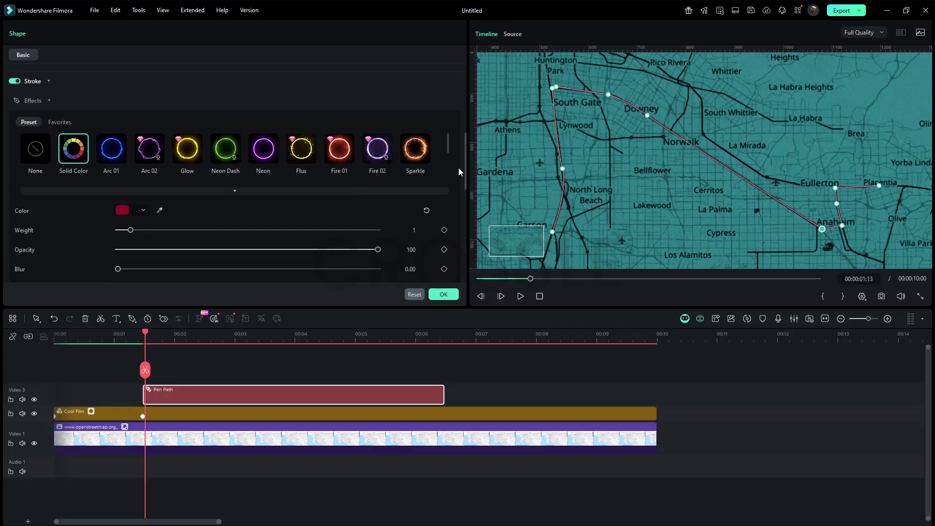
left_click(117, 149)
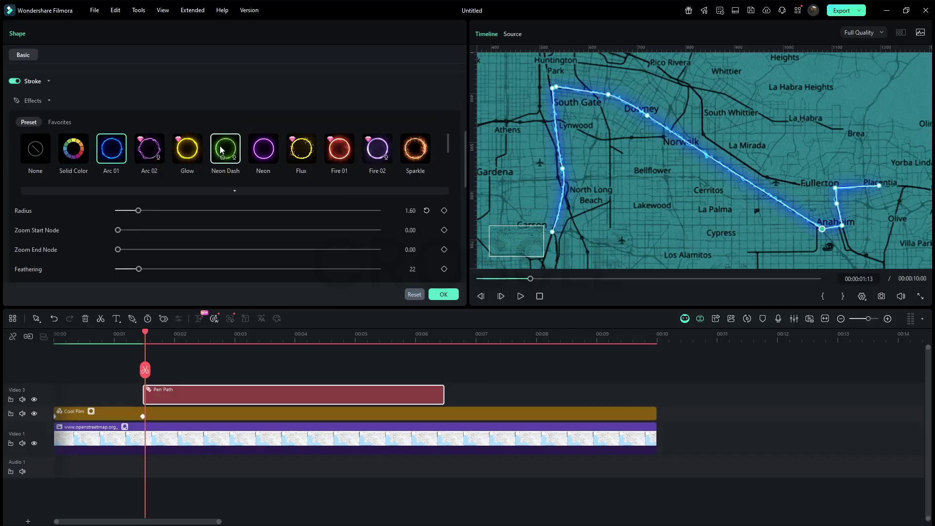
left_click(263, 149)
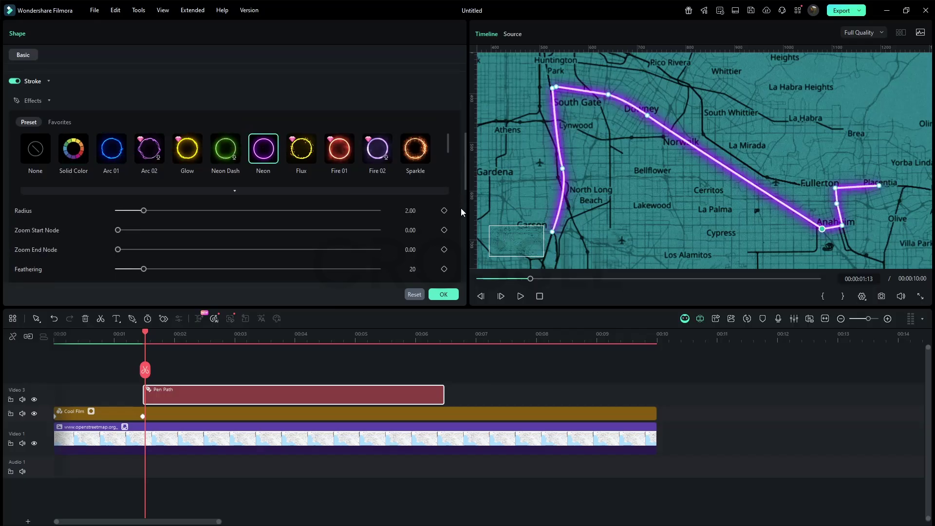
scroll(459, 209, "down", 9)
left_click(141, 129)
left_click(162, 213)
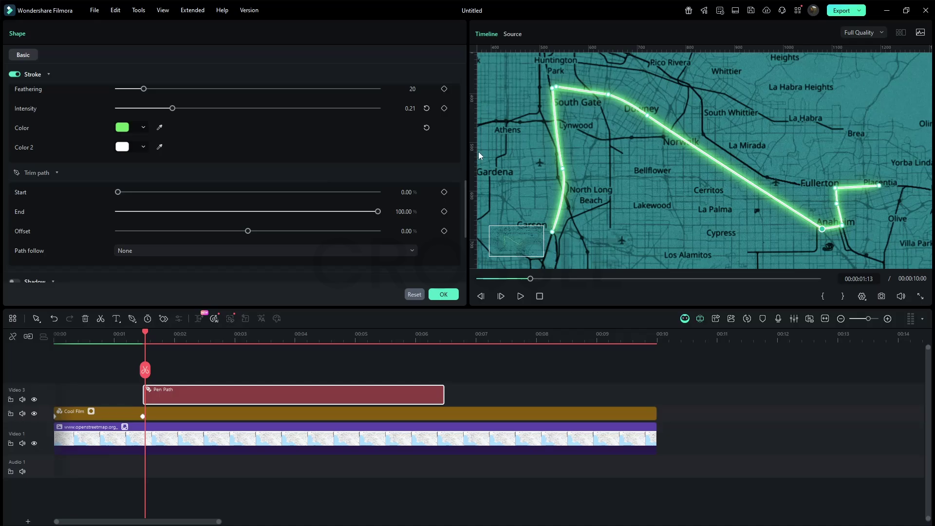
Step: Set the glow Radius to 2.00 and Intensity to 0.20, then move to 00:00:05:00
scroll(431, 163, "up", 4)
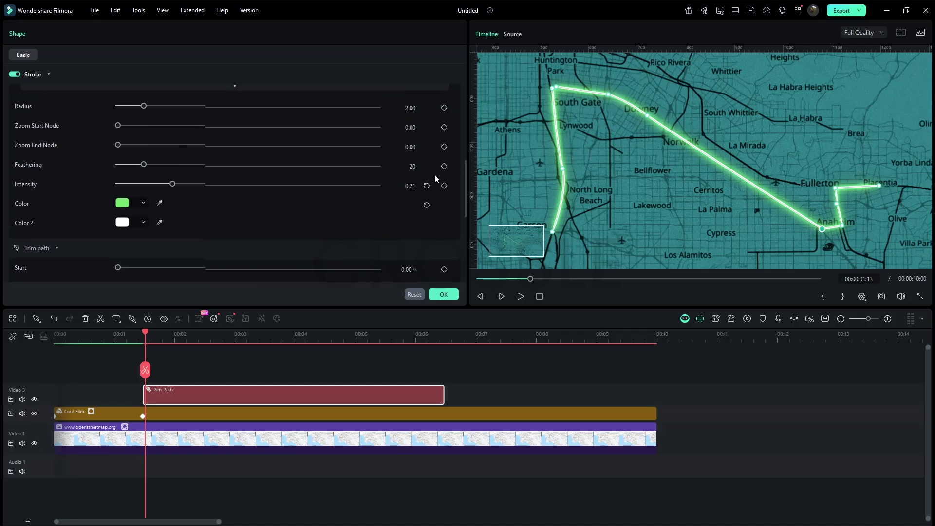
left_click_drag(147, 109, 201, 109)
left_click(427, 108)
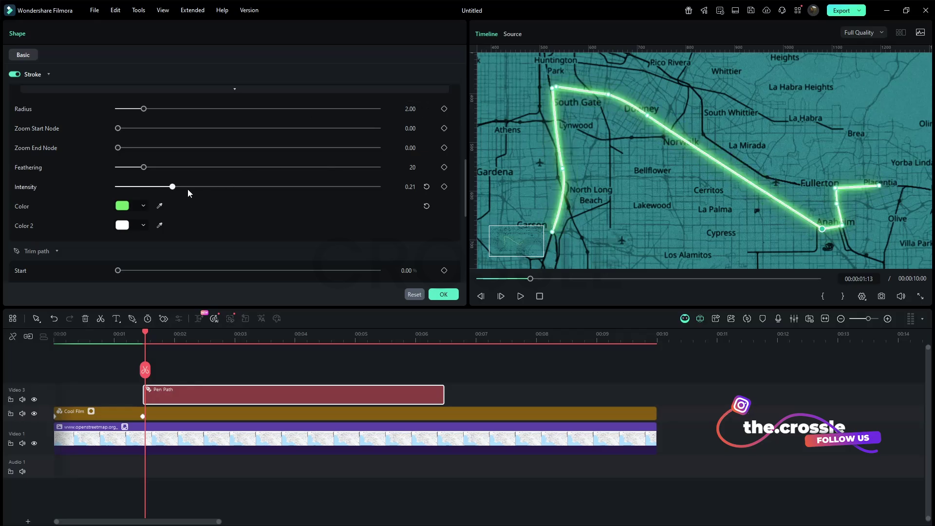
mouse_move(175, 189)
left_mouse_down()
mouse_move(185, 188)
mouse_move(170, 188)
left_mouse_up()
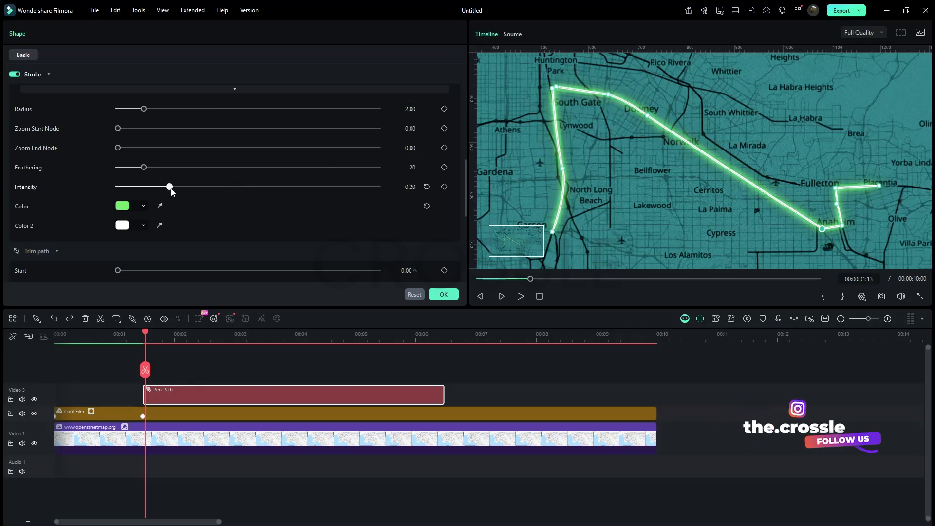
left_click_drag(147, 329, 355, 328)
Step: Keyframe the trim path End at 100% at 00:00:05:00 and 0% at 00:00:01:12
scroll(416, 237, "down", 2)
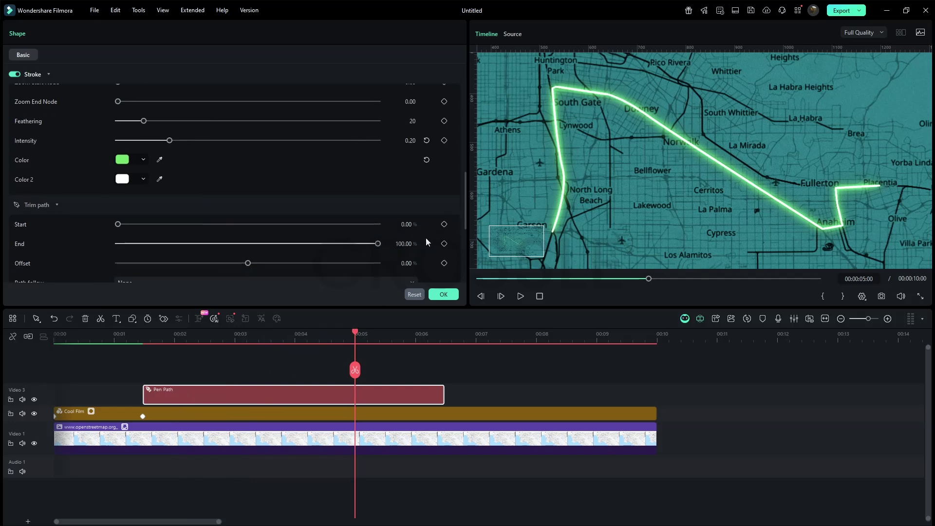
left_click(444, 244)
left_click_drag(355, 333, 143, 343)
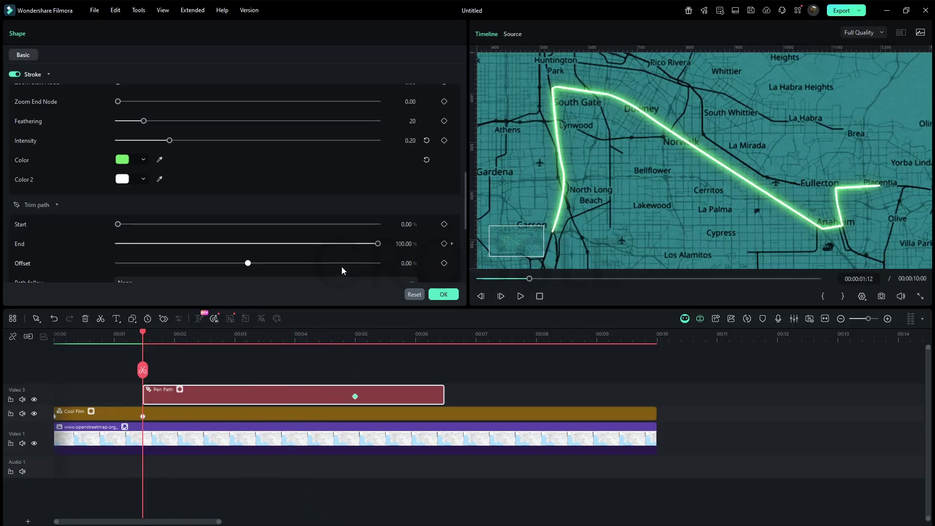
left_click_drag(378, 243, 109, 243)
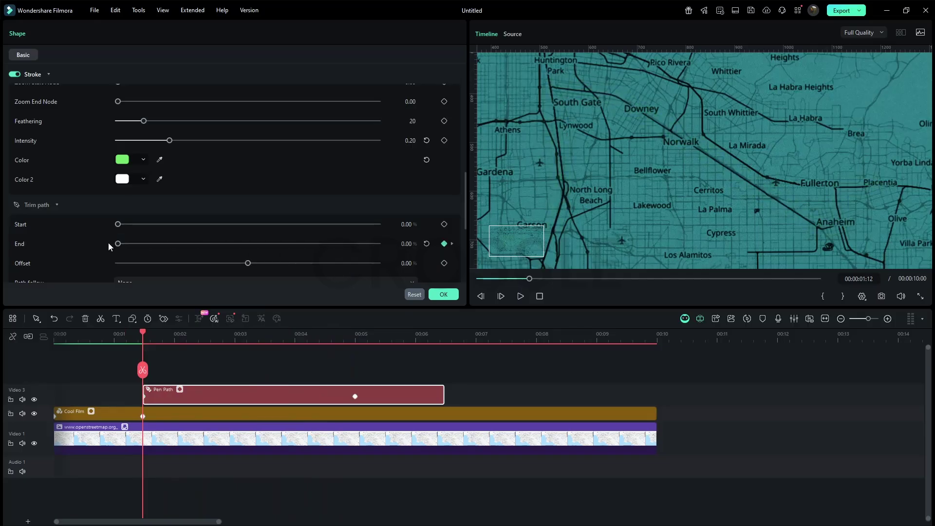
Step: Play back the route drawing animation and extend the Pen Path clip to 00:10
key("space")
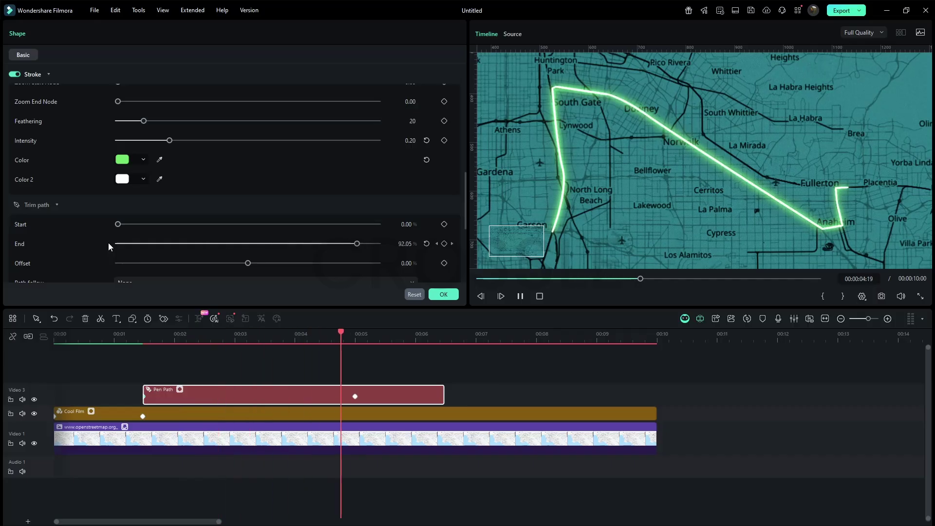
key("space")
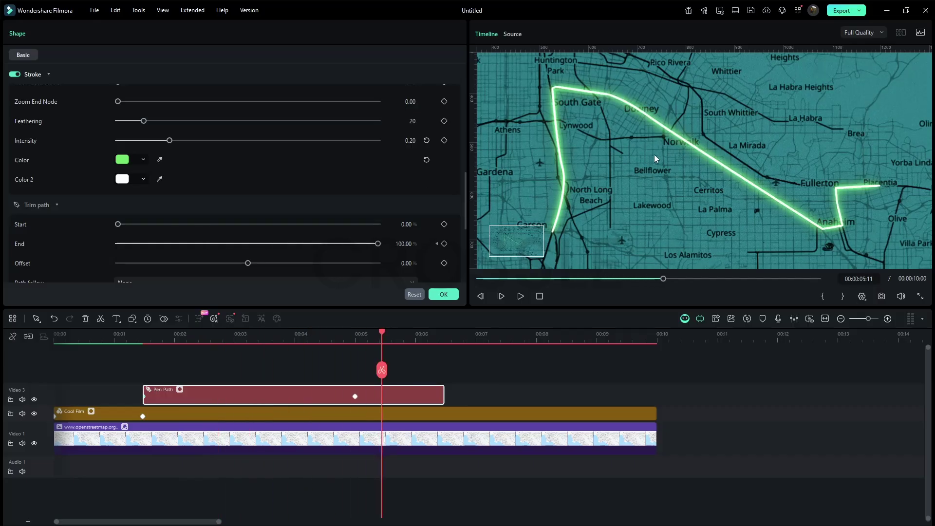
left_click_drag(447, 394, 655, 398)
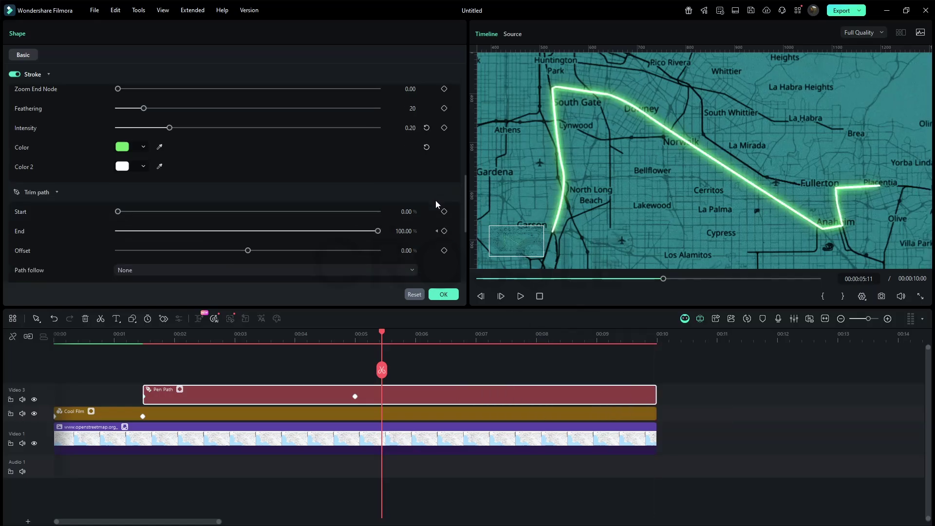
Step: Link the Signal Pulse path-follow preset to the route, accept the settings prompt, and play it back
scroll(436, 203, "down", 3)
left_click(395, 114)
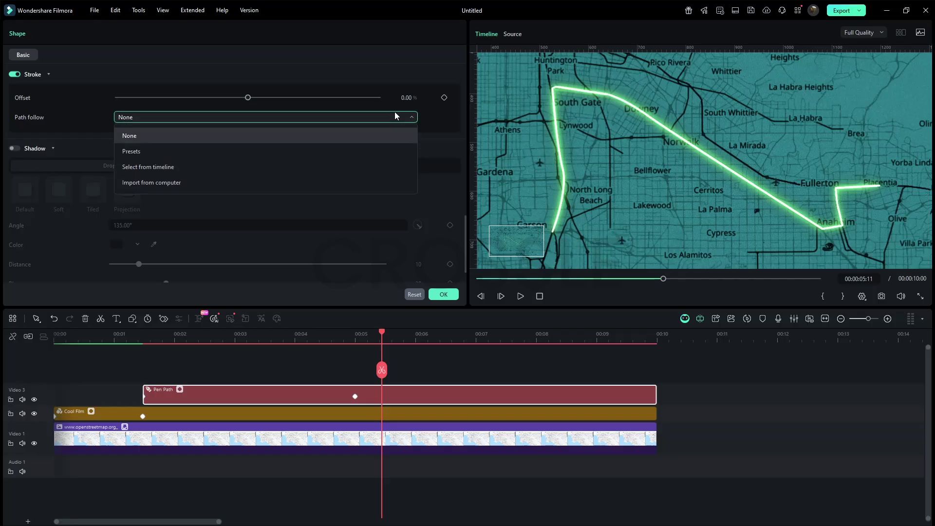
left_click(373, 151)
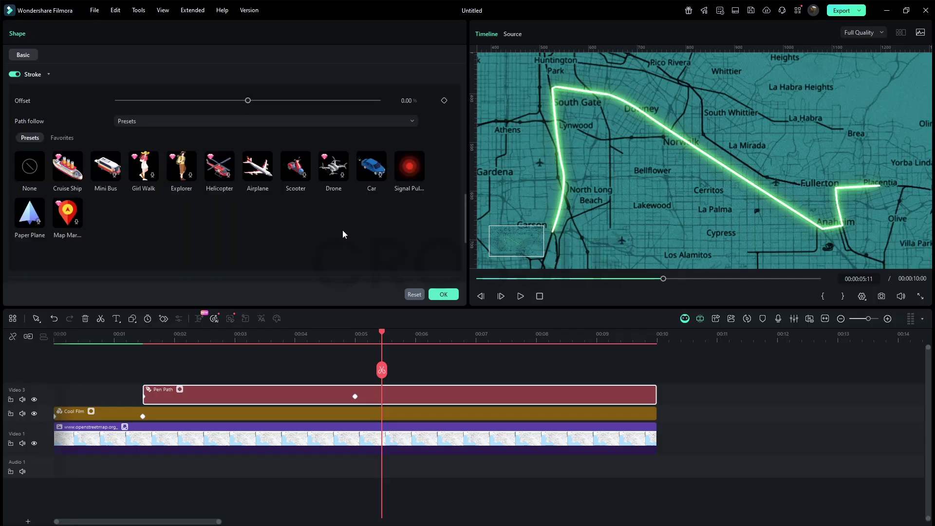
left_click(407, 176)
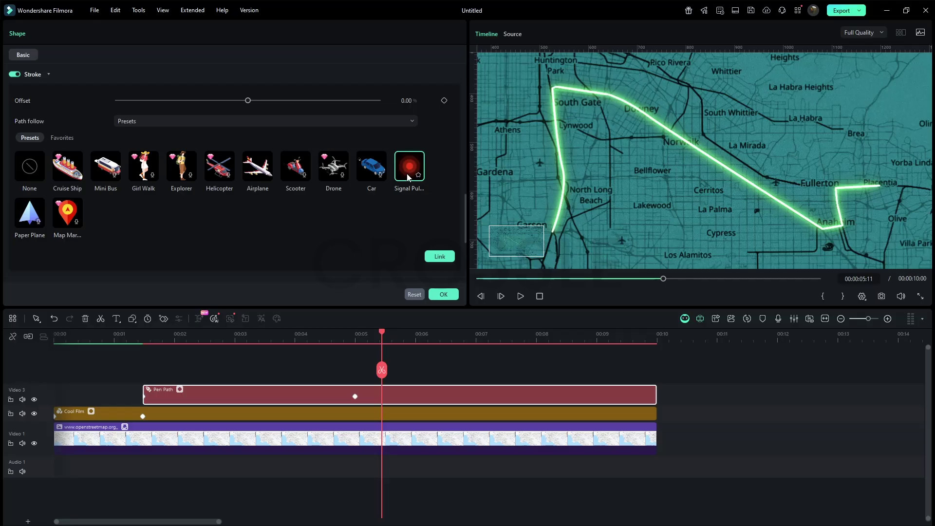
left_click(439, 257)
left_click(499, 278)
left_click(138, 337)
key("space")
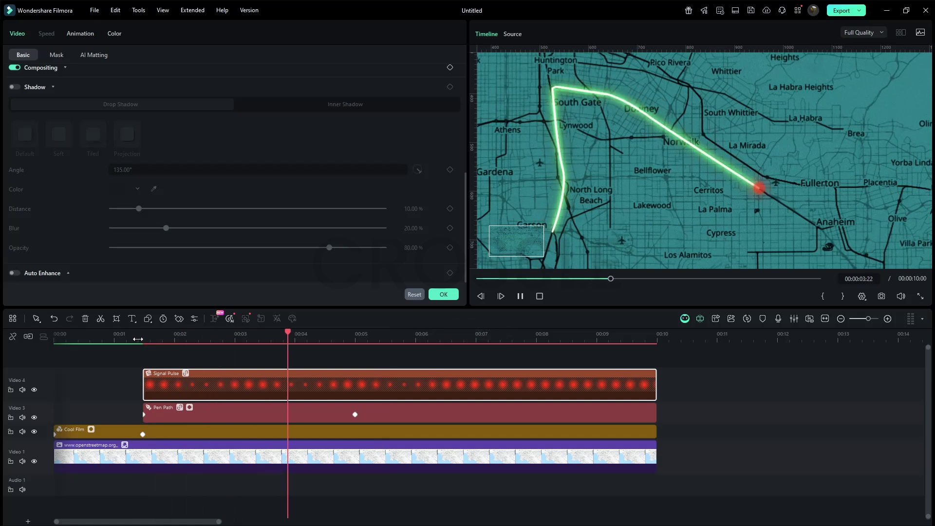
key("space")
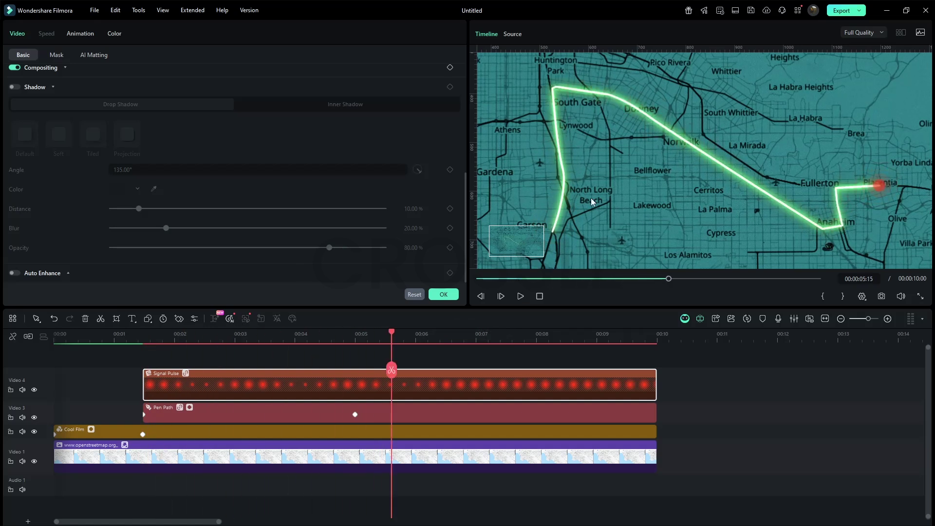
Step: Delete the Signal Pulse clip and draw a small ellipse at the route start near Carson
key("Delete")
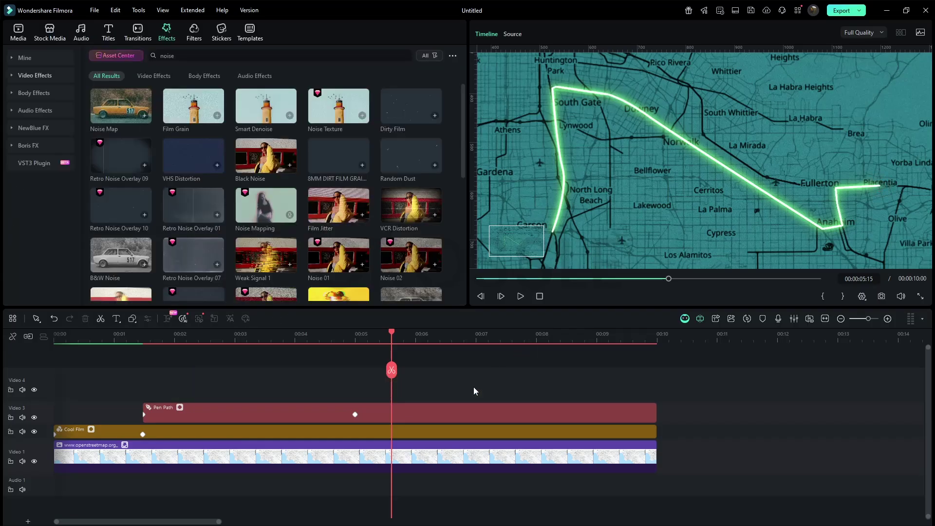
left_click_drag(392, 331, 160, 339)
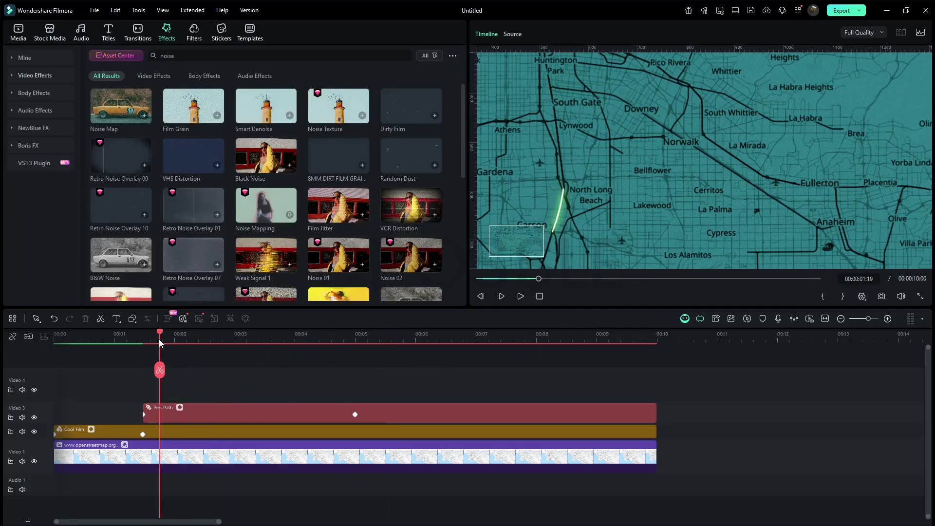
left_click_drag(516, 240, 514, 239)
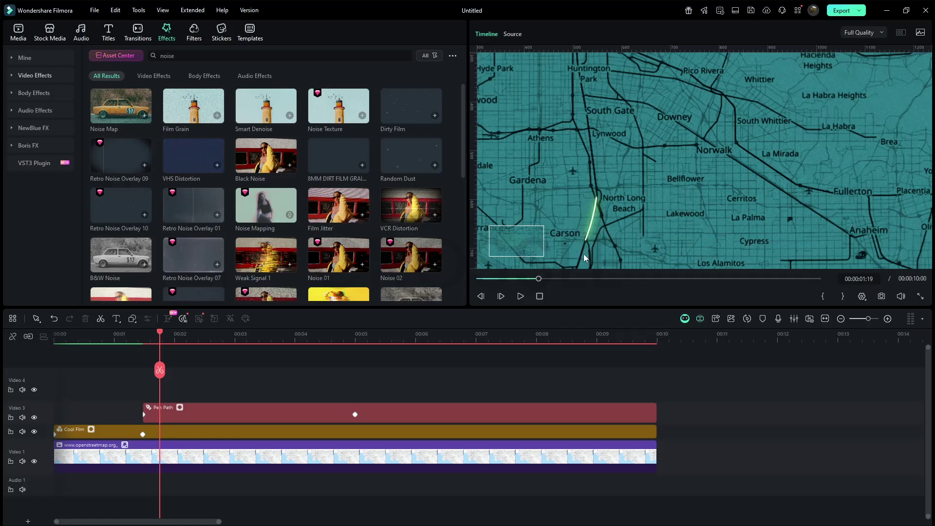
left_click(134, 320)
left_click(146, 382)
left_click_drag(577, 192, 589, 244)
Step: Give the circle a light green shadow at distance 0
left_click(599, 242)
left_click(372, 383)
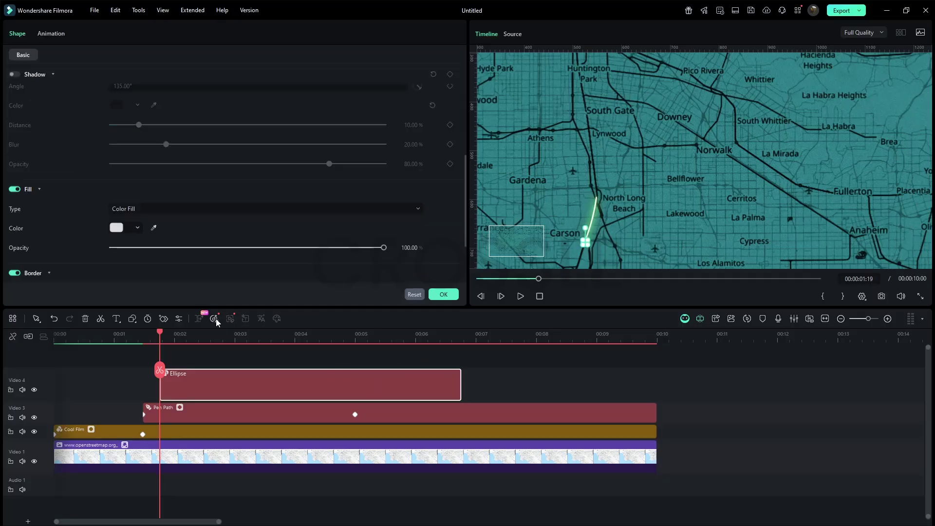
left_click(15, 74)
left_click(138, 105)
left_click(155, 189)
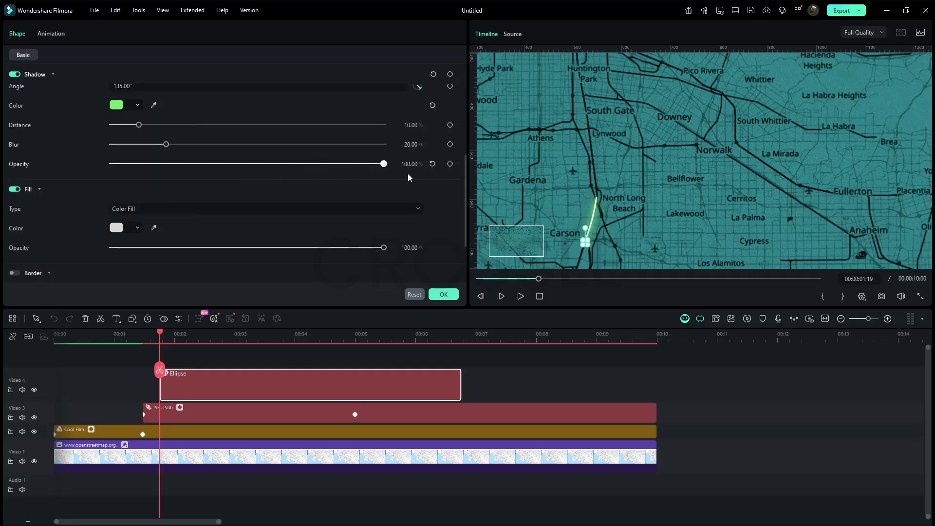
left_click_drag(139, 125, 136, 125)
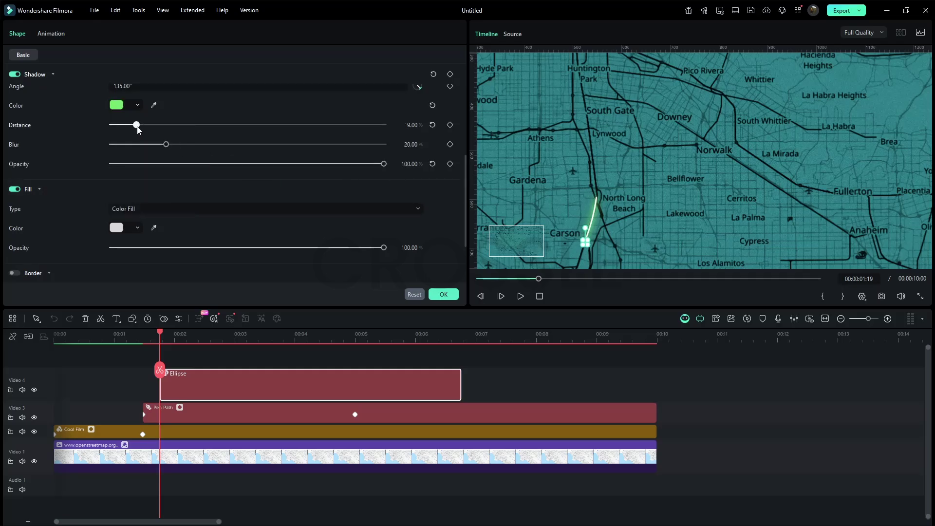
Step: Fill the circle white and stretch its clip from the route start to 10 seconds
left_click(141, 228)
left_click(183, 288)
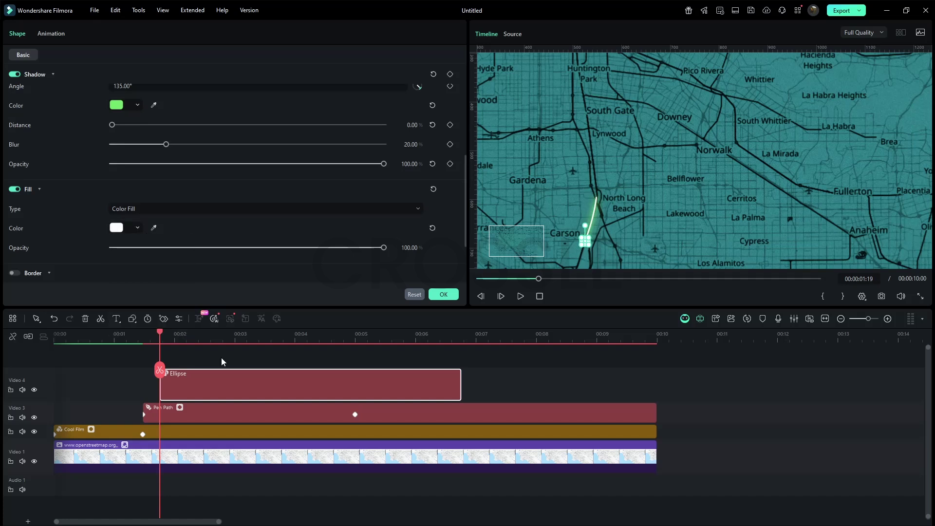
left_click_drag(221, 375, 203, 375)
left_click_drag(444, 384, 635, 367)
Step: Turn off the top ellipse's fill and enable a white 1.00-thickness border
left_click(201, 333)
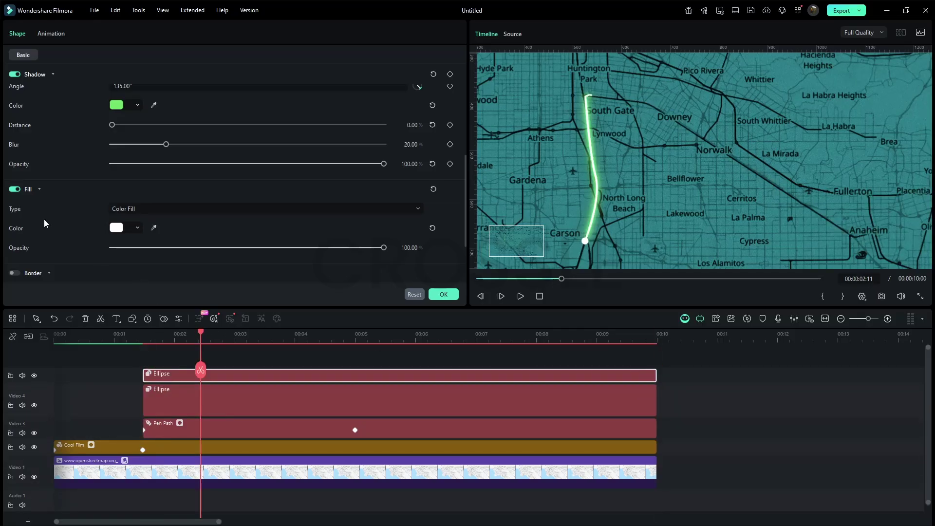
left_click(14, 189)
left_click(14, 273)
scroll(235, 225, "down", 4)
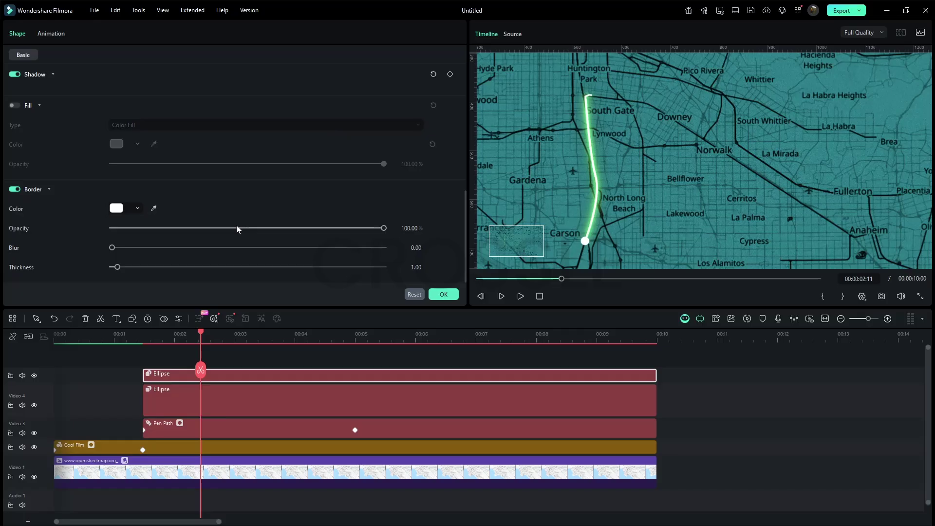
left_click(586, 242)
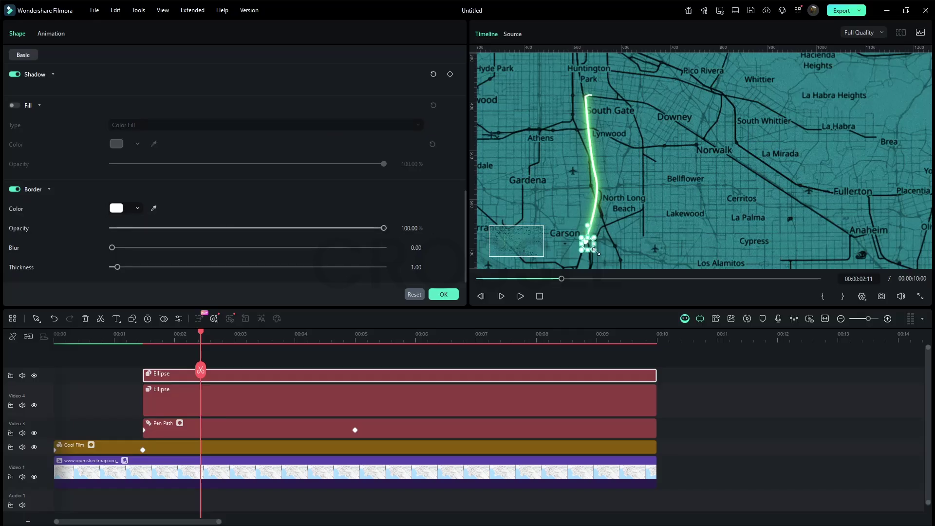
left_click(600, 247)
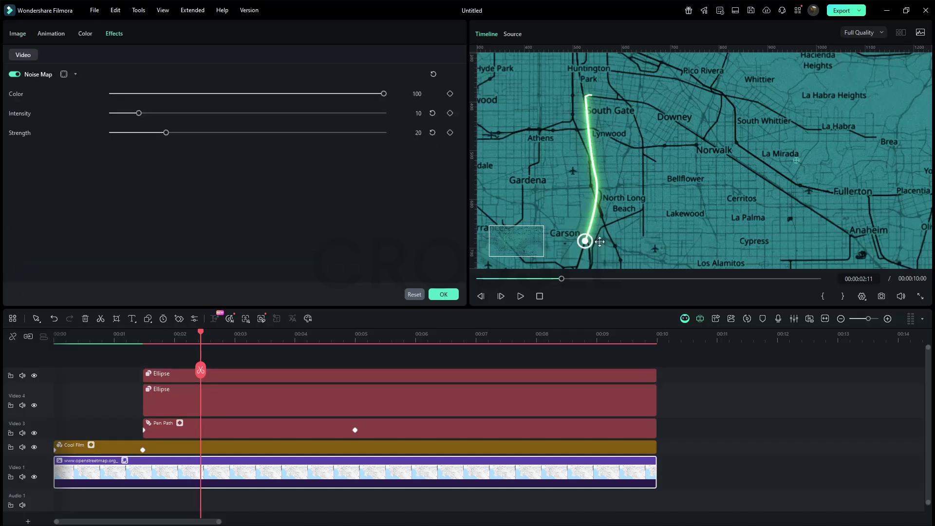
left_click(410, 398)
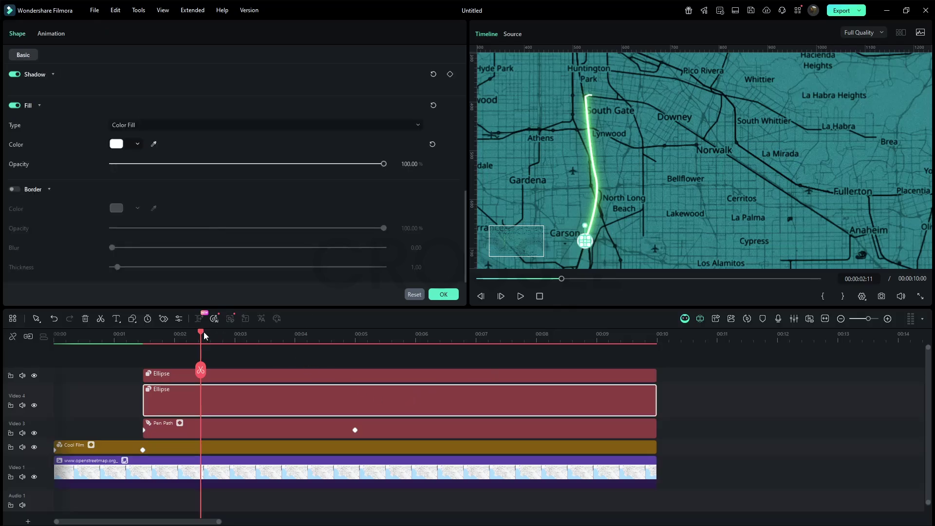
Step: Keyframe the first ellipse from 0 width and height scaling at 00:01:12 to full size at 00:01:18
left_click_drag(201, 334, 159, 336)
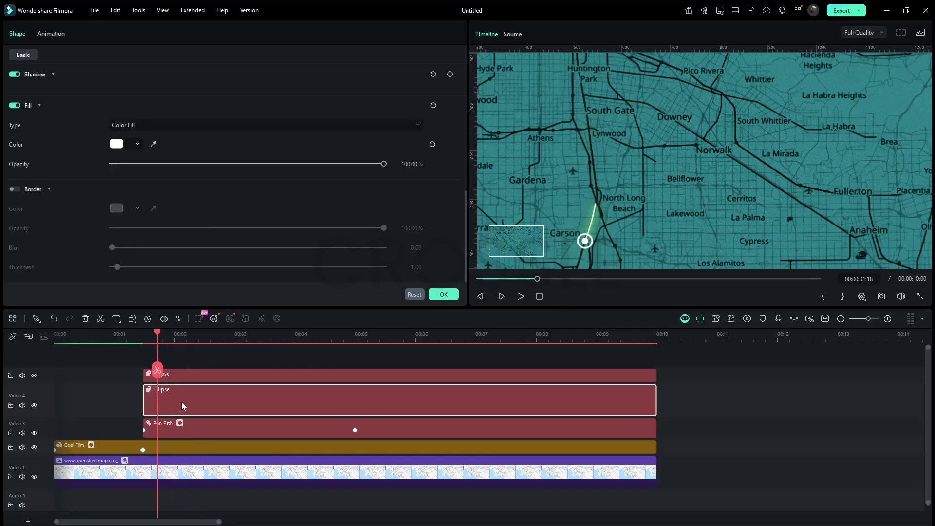
scroll(283, 232, "up", 5)
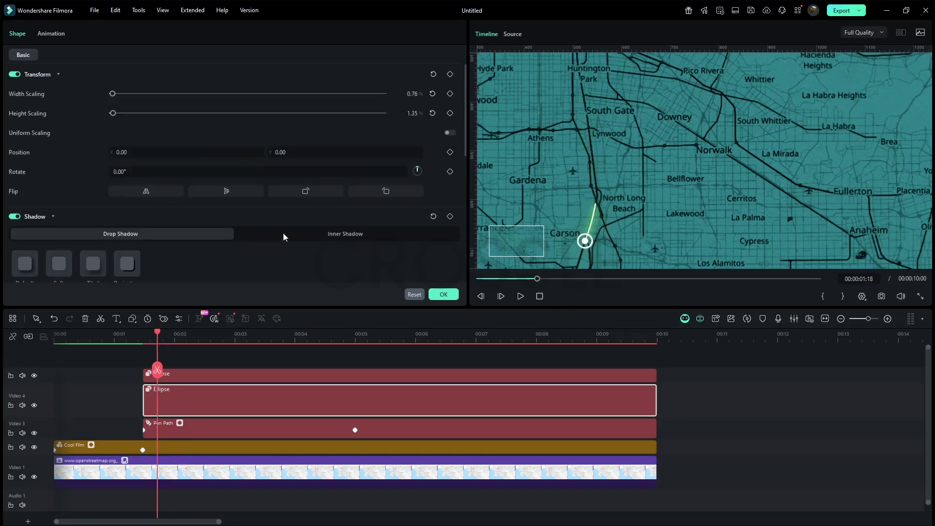
left_click(449, 74)
left_click_drag(159, 329, 142, 332)
left_click(411, 94)
type("0")
key("Return")
left_click(414, 116)
type("0")
key("Return")
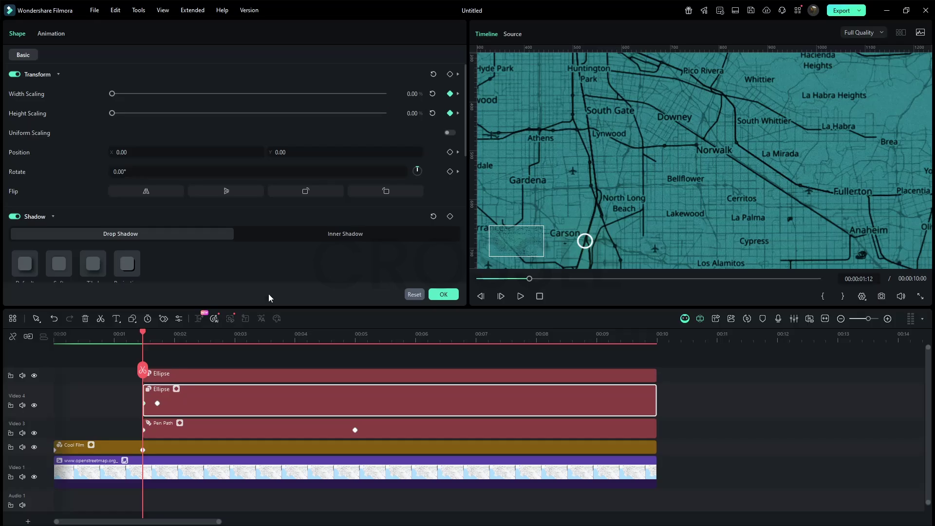
Step: Keyframe the top ellipse from 0 width and height scaling at 00:01:12 to full size at 00:01:20
left_click_drag(148, 336, 162, 331)
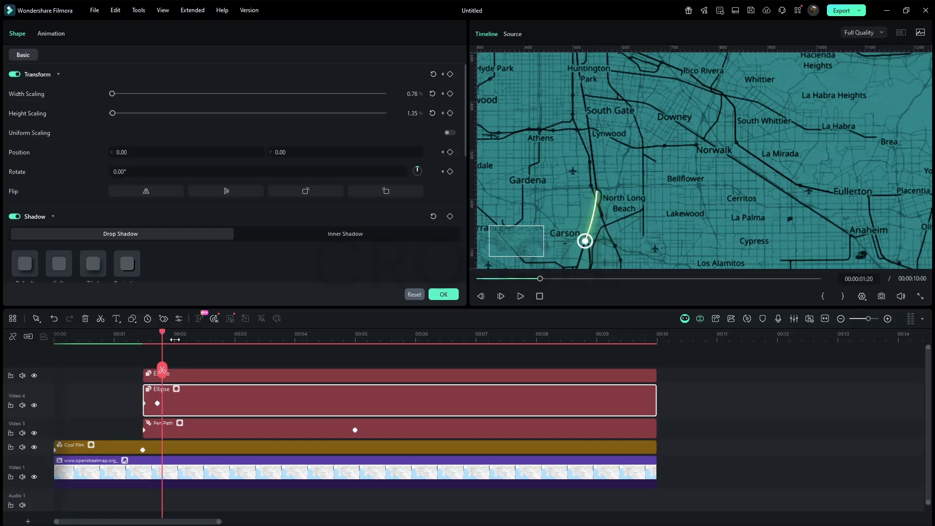
left_click(190, 374)
left_click(449, 74)
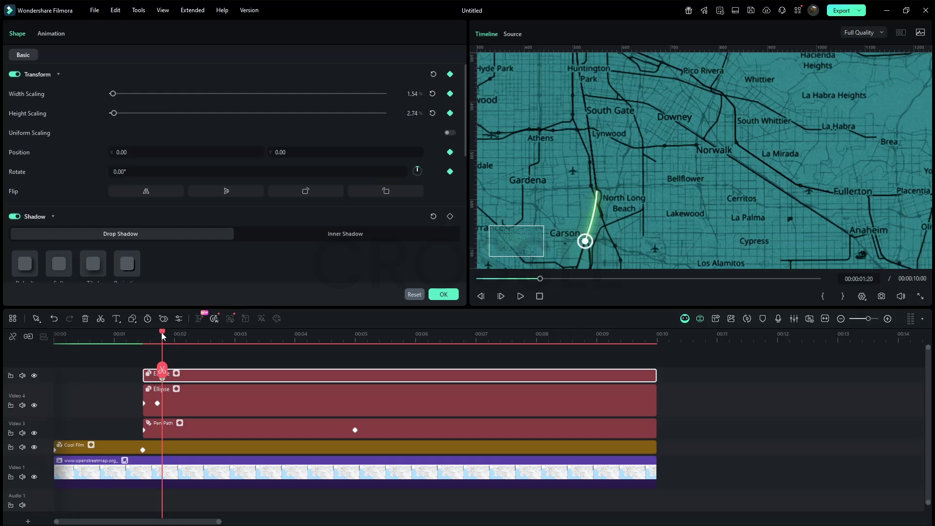
left_click_drag(162, 335, 143, 334)
left_click(415, 95)
type("0")
key("Tab")
type("0")
key("Return")
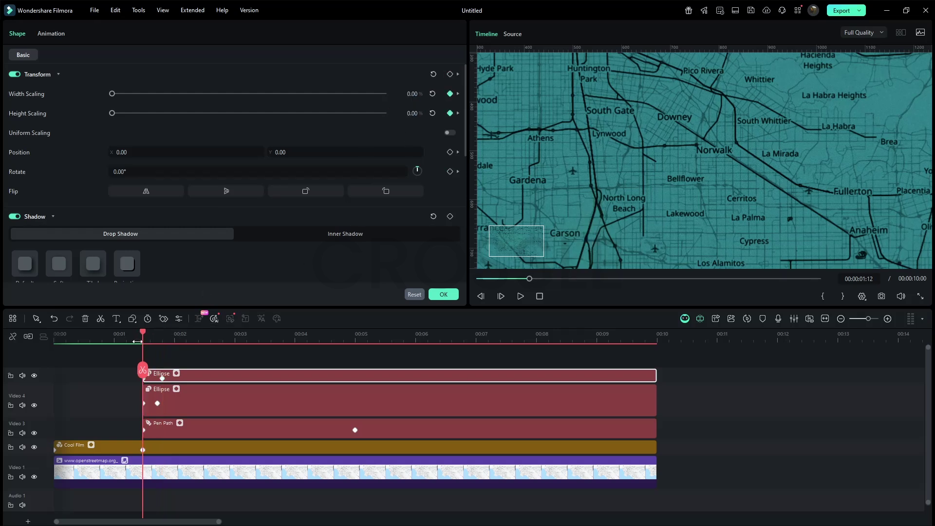
Step: Preview the markers growing in, nudging the lower ellipse's full-size keyframe slightly later
left_click(135, 341)
key("space")
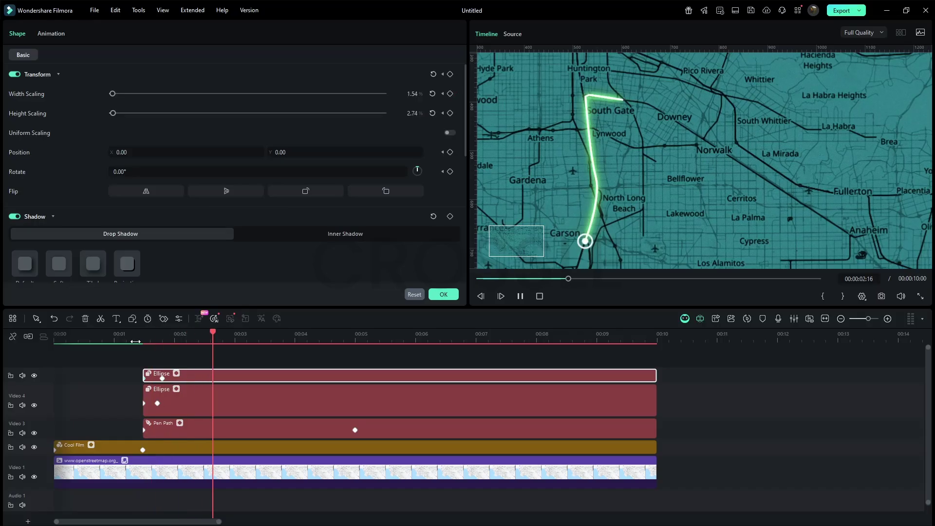
left_click(136, 338)
left_click_drag(135, 335, 167, 335)
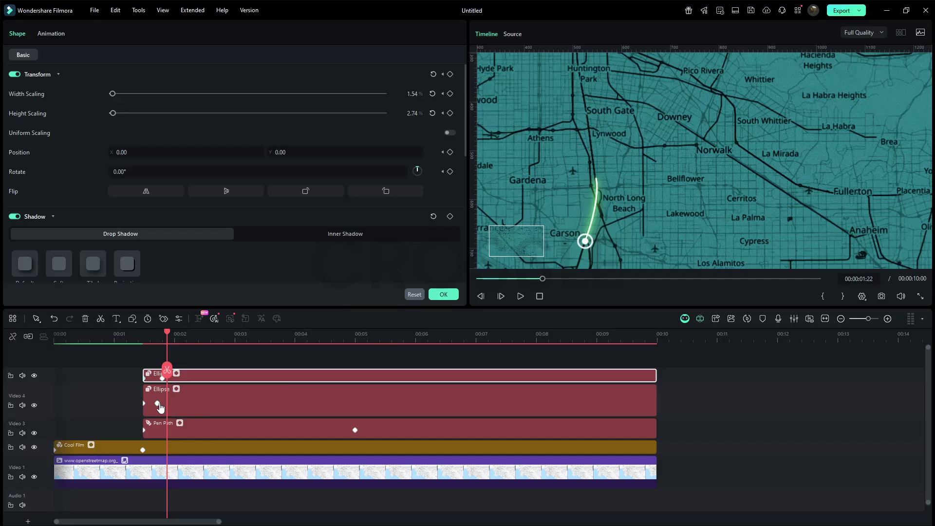
left_click_drag(157, 403, 162, 403)
left_click(140, 337)
key("space")
key("space")
Step: Group both ellipse clips into a compound clip named 'Point'
left_click(272, 400, "ctrl")
right_click(272, 399)
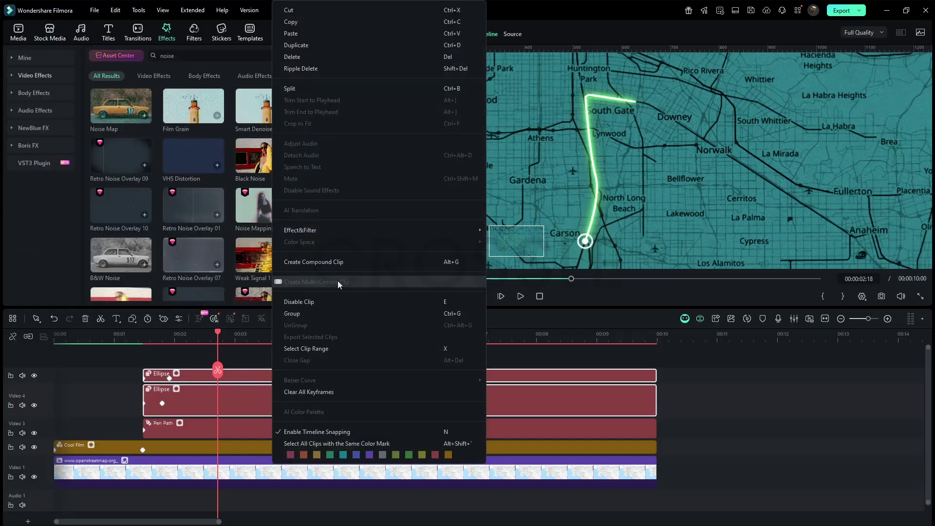
left_click(338, 270)
type("Point")
key("Return")
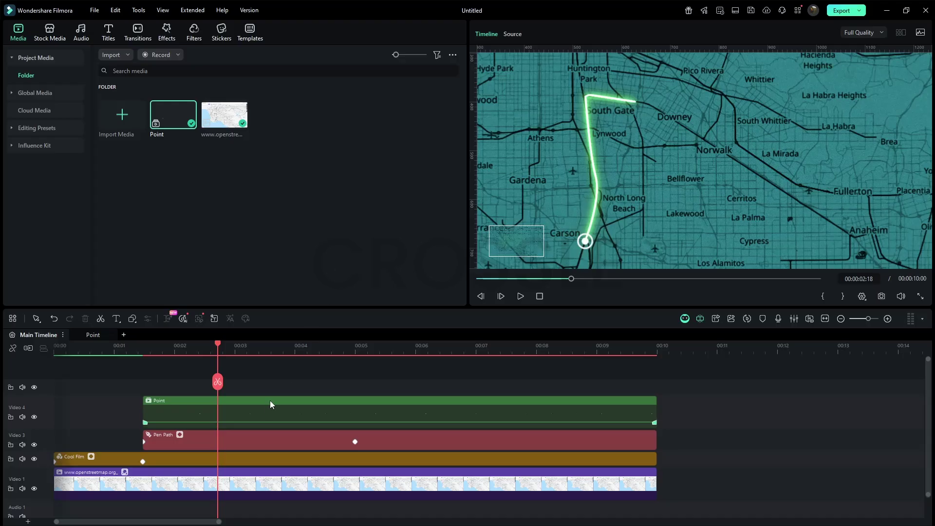
Step: Copy Point to the top track at the route's end near Placentia, trimmed to end at 10 s
left_click_drag(266, 404, 478, 395)
left_click(355, 343)
left_click_drag(355, 343, 428, 349)
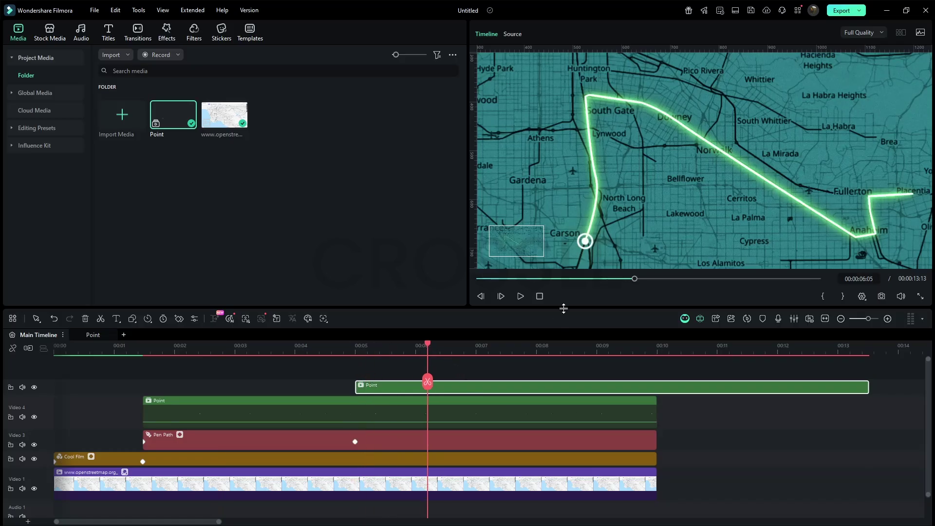
left_click_drag(584, 248, 911, 201)
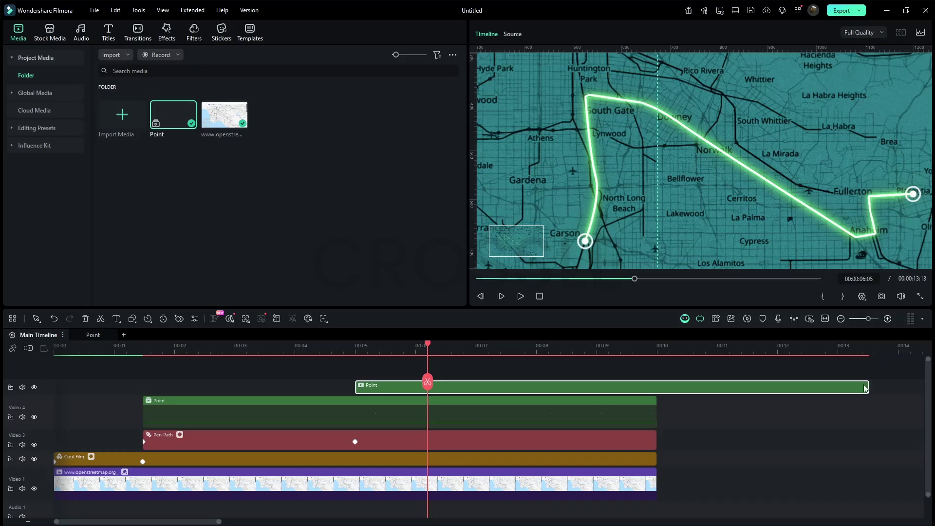
left_click_drag(865, 384, 656, 386)
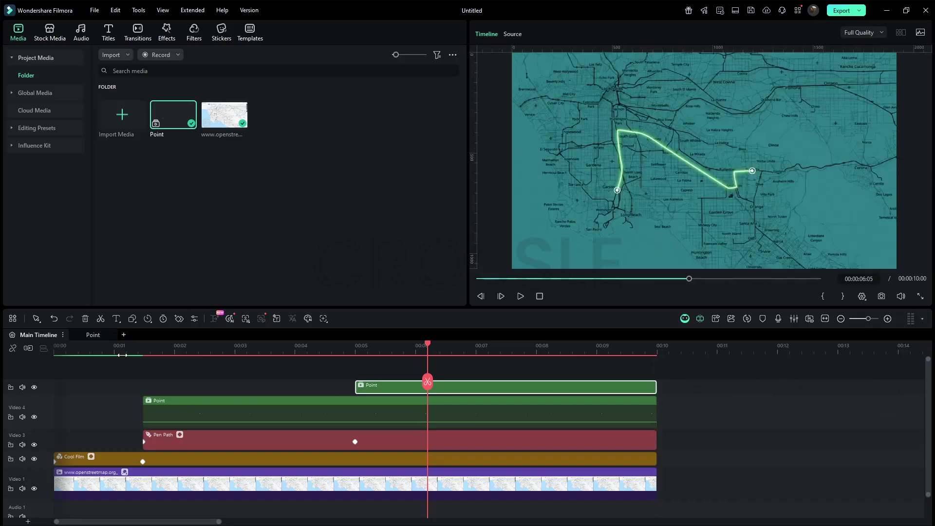
Step: Preview the route with both markers, then add the Default Title at the route start
left_click(122, 346)
key("space")
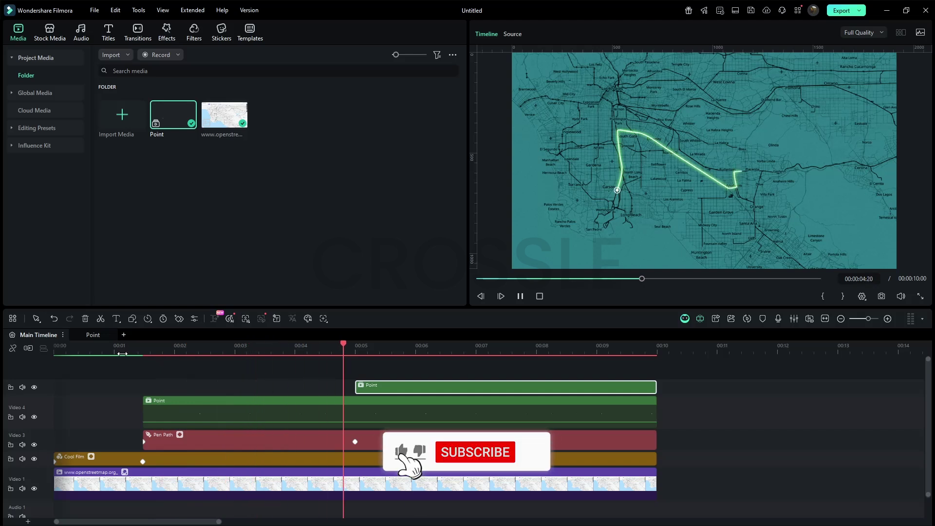
key("space")
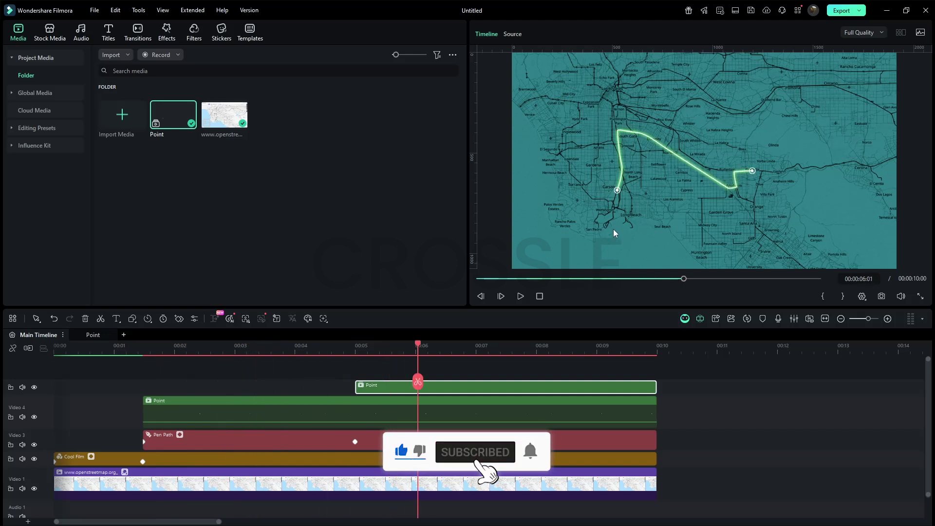
left_click_drag(419, 345, 142, 369)
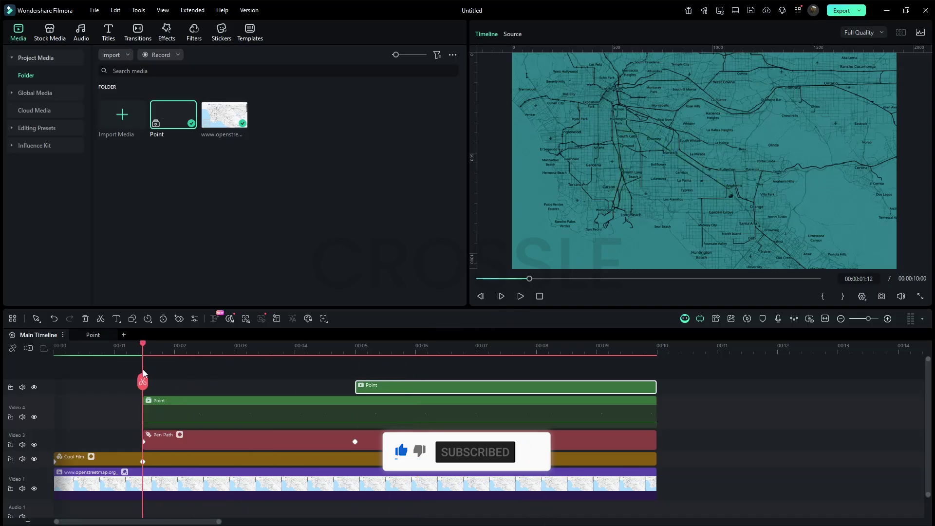
left_click(108, 32)
left_click_drag(117, 82, 142, 364)
Step: Replace the default title text with a rectangle text box reading 'Phase 12'
double_click(196, 385)
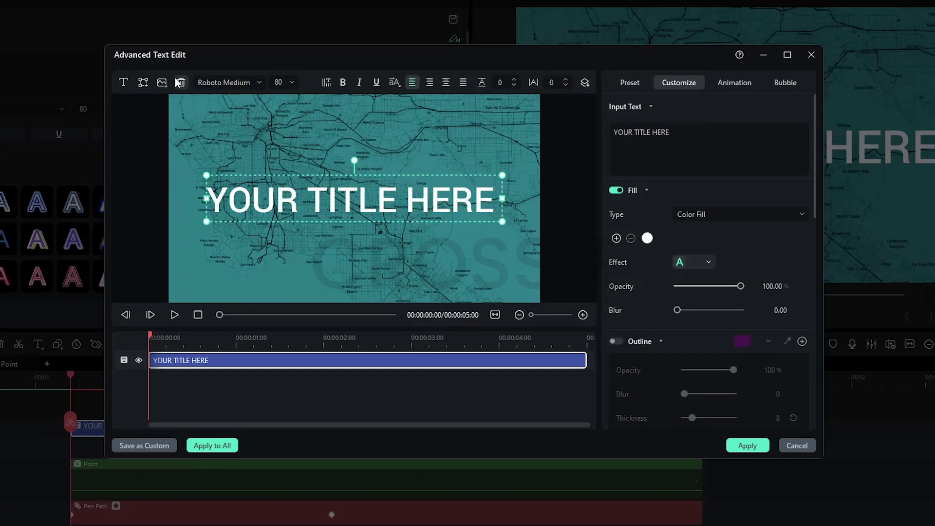
left_click(179, 83)
left_click(142, 83)
left_click(191, 149)
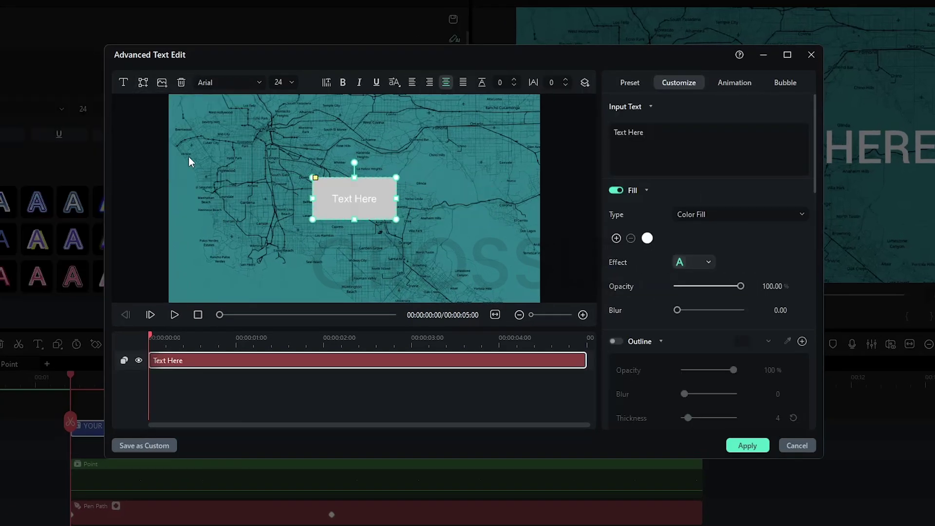
left_click(671, 149)
key("BackSpace")
key("BackSpace")
key("BackSpace")
key("BackSpace")
key("BackSpace")
key("BackSpace")
key("BackSpace")
key("BackSpace")
type("Phase 12")
Step: Make the label black Gotham-Bold, shrink it onto the route's start point, and widen its box
left_click(226, 82)
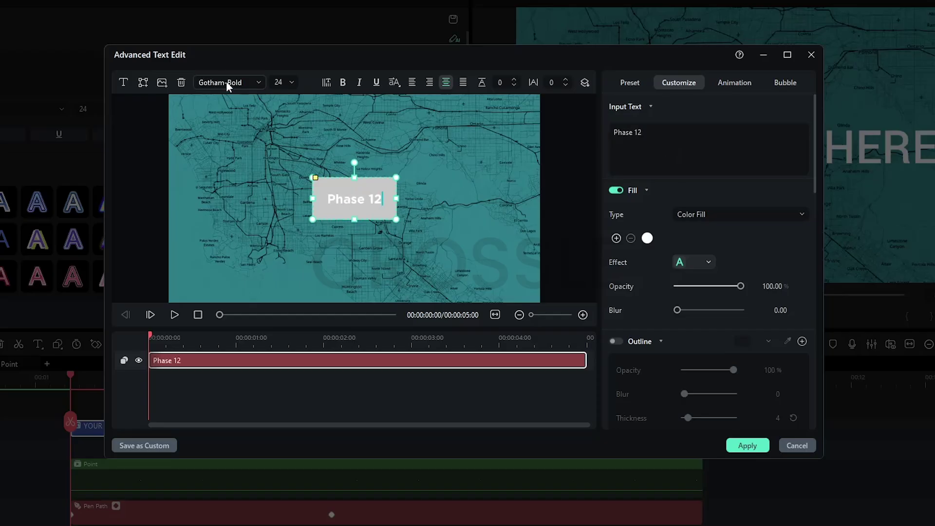
left_click(647, 238)
left_click(650, 314)
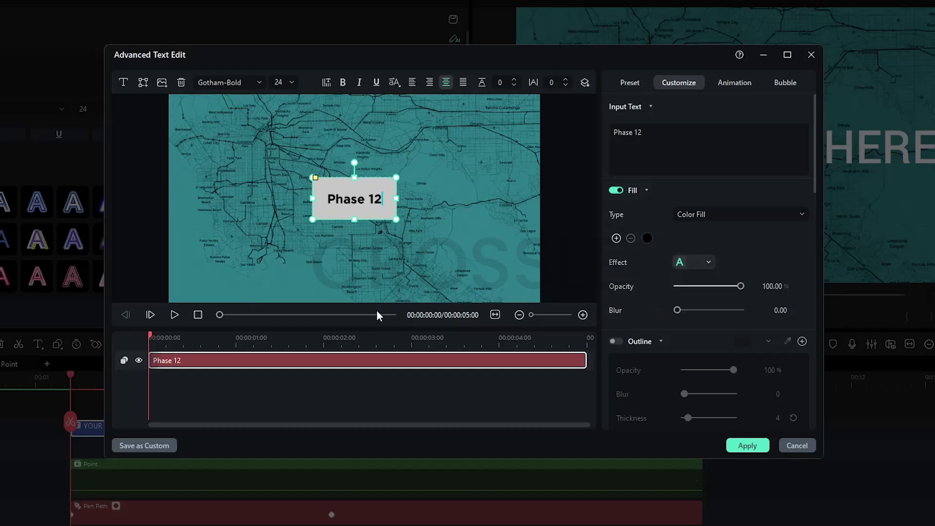
left_click(356, 335)
left_click_drag(397, 177, 274, 237)
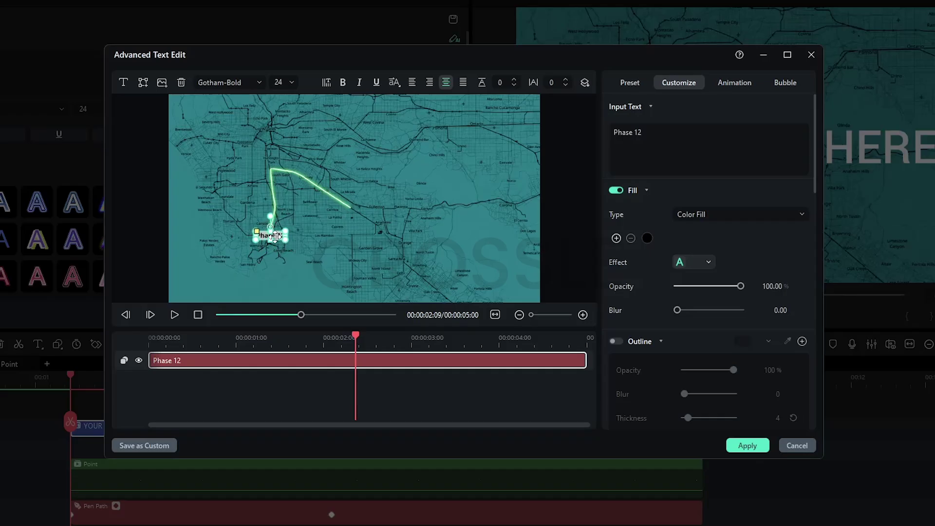
left_click(198, 315)
key("space")
key("space")
left_click_drag(279, 236, 259, 231)
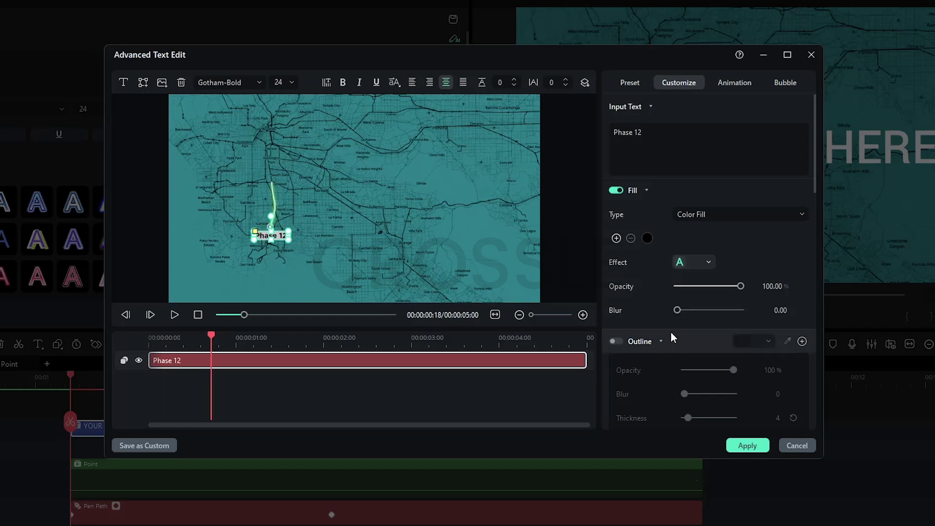
Step: Give the label box a white fill and a black border blurred to 4, then preview
scroll(674, 336, "down", 10)
left_click(708, 283)
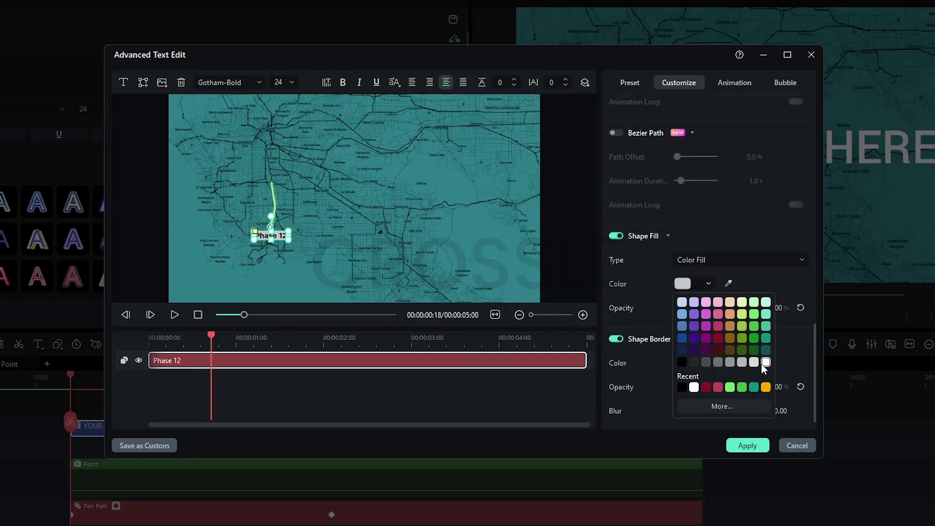
left_click(765, 362)
scroll(755, 351, "down", 1)
left_click(709, 338)
left_click(684, 418)
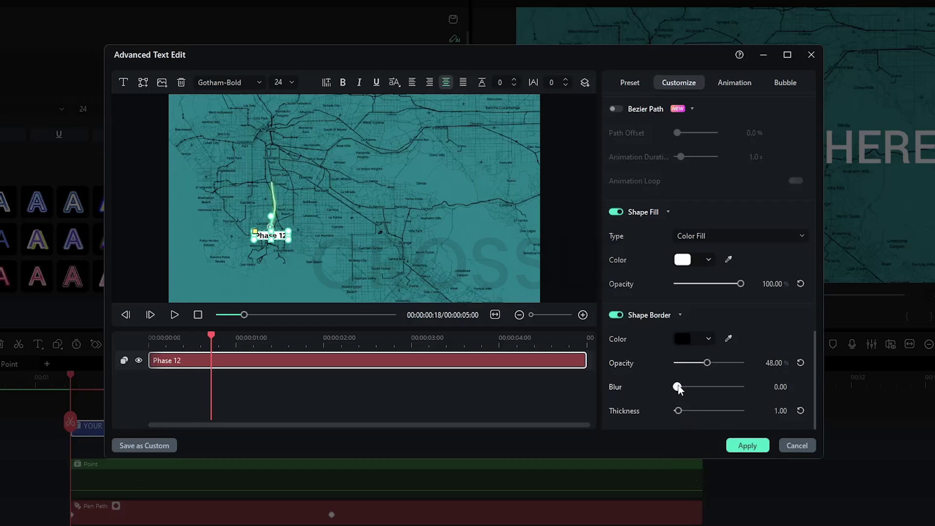
left_click_drag(677, 386, 702, 387)
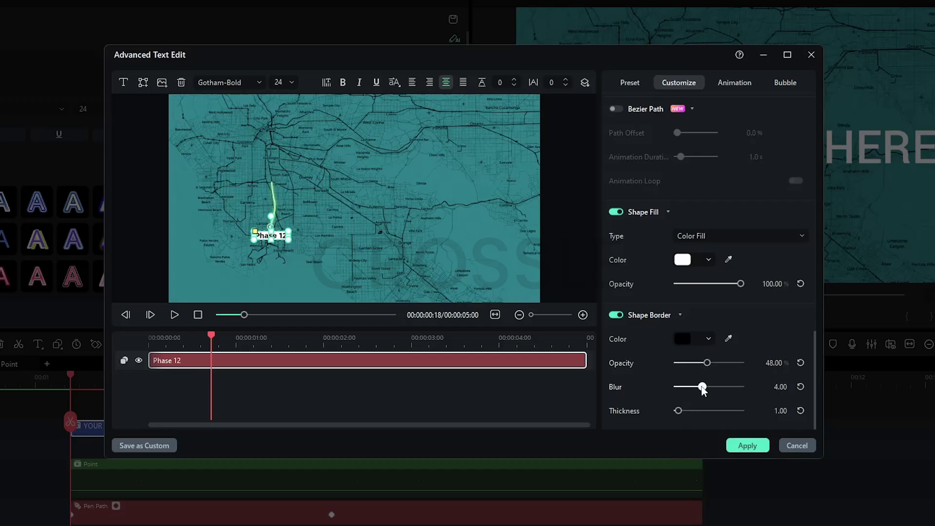
left_click(197, 315)
key("space")
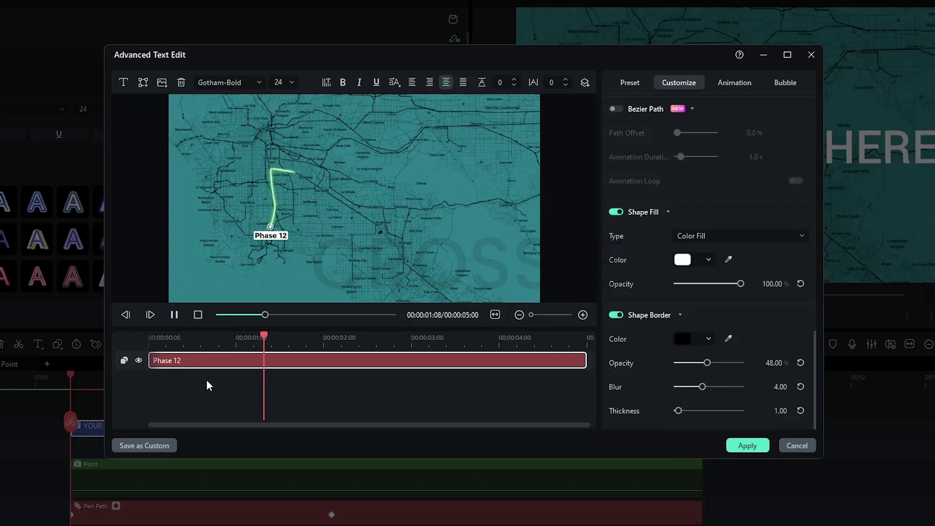
Step: Apply the Round zoom out animation to the label and shorten its entrance
left_click(734, 83)
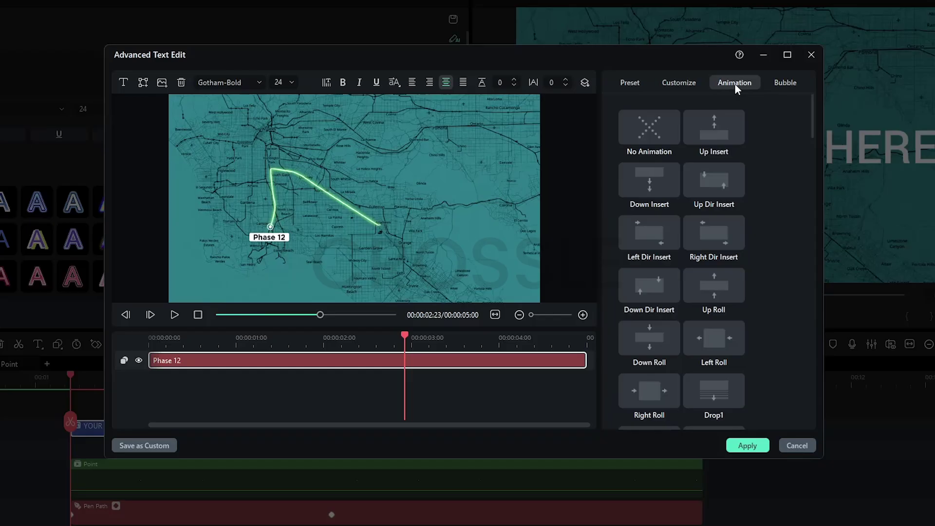
scroll(762, 267, "down", 4)
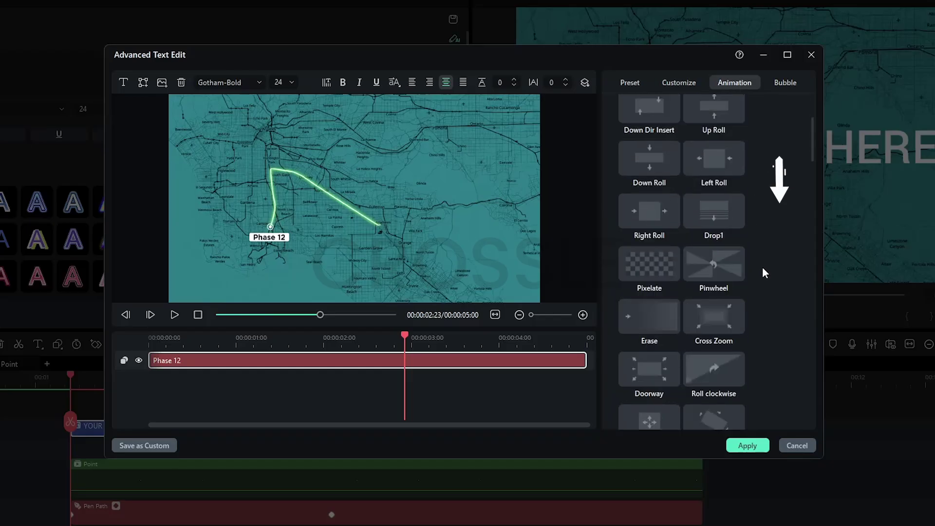
scroll(762, 267, "down", 4)
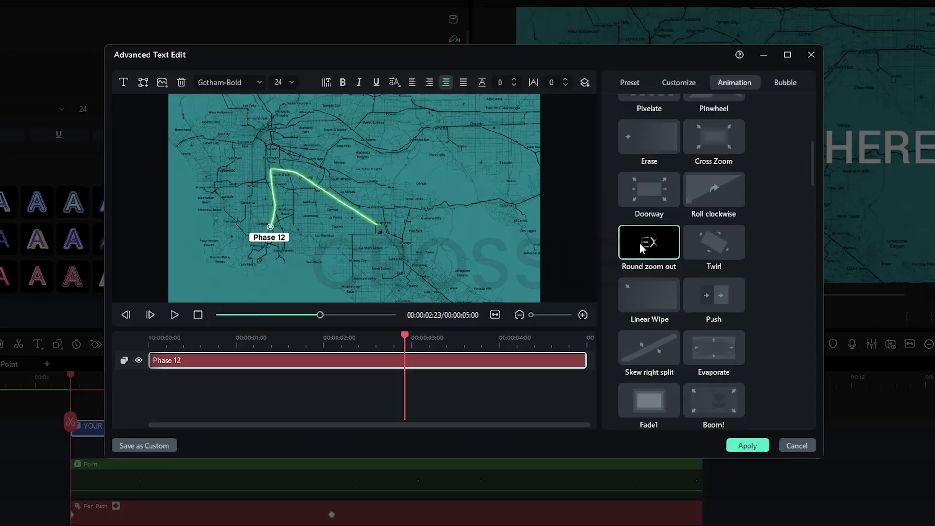
left_click(640, 248)
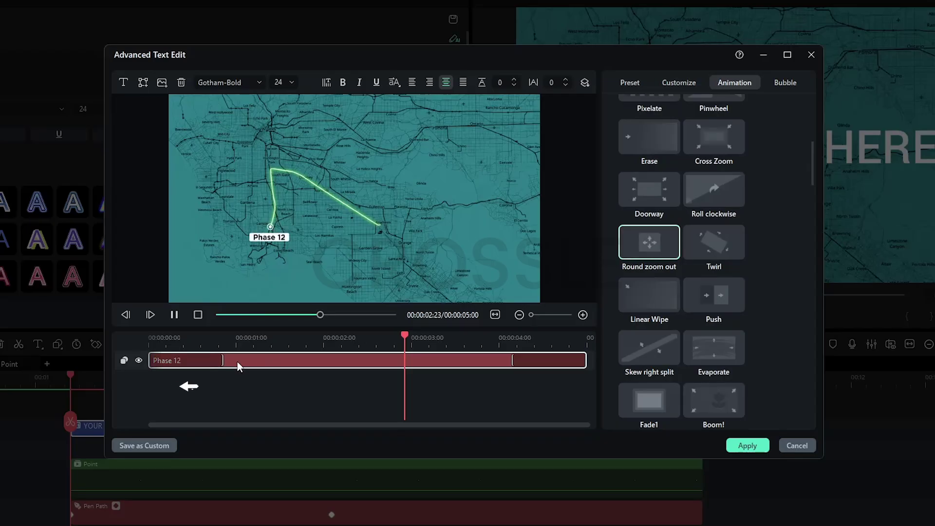
left_click_drag(223, 360, 200, 361)
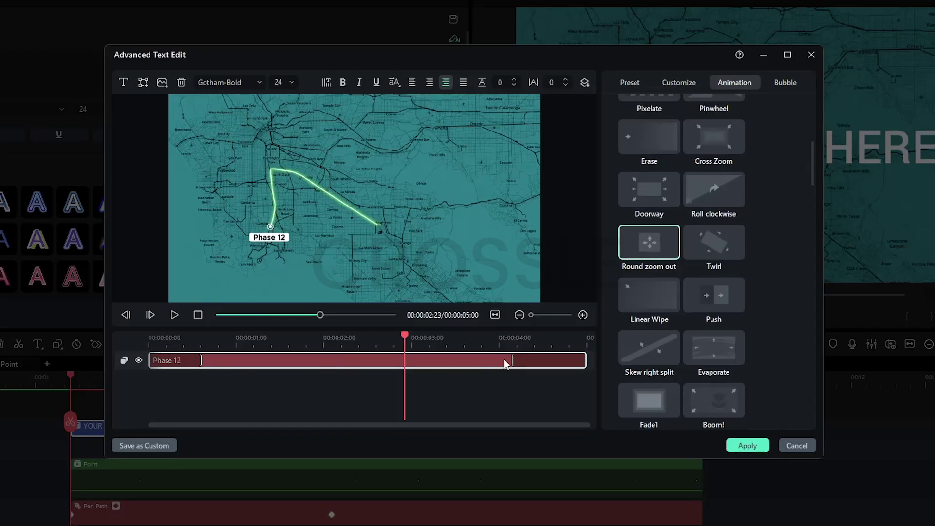
Step: Extend Phase 12 to 00:10 and copy it to a new track running 00:05 to 00:10
left_click(748, 445)
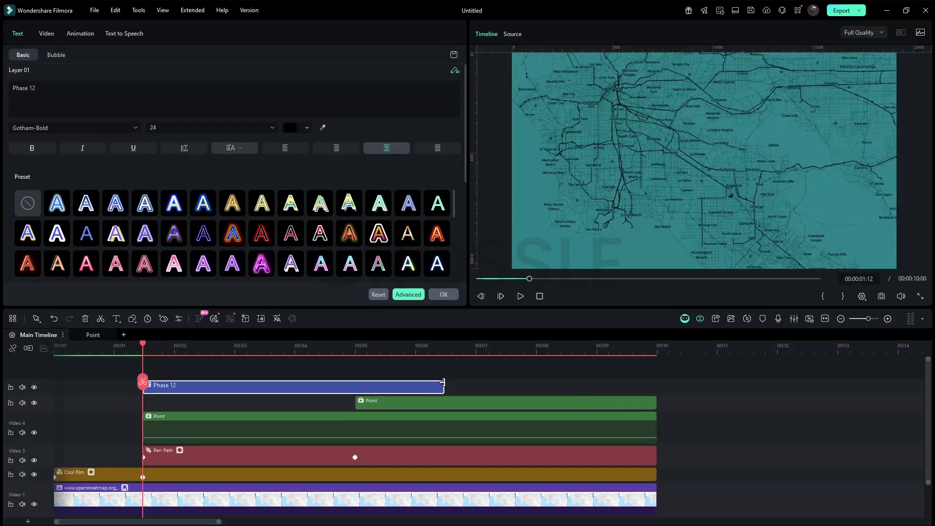
left_click_drag(443, 382, 656, 385)
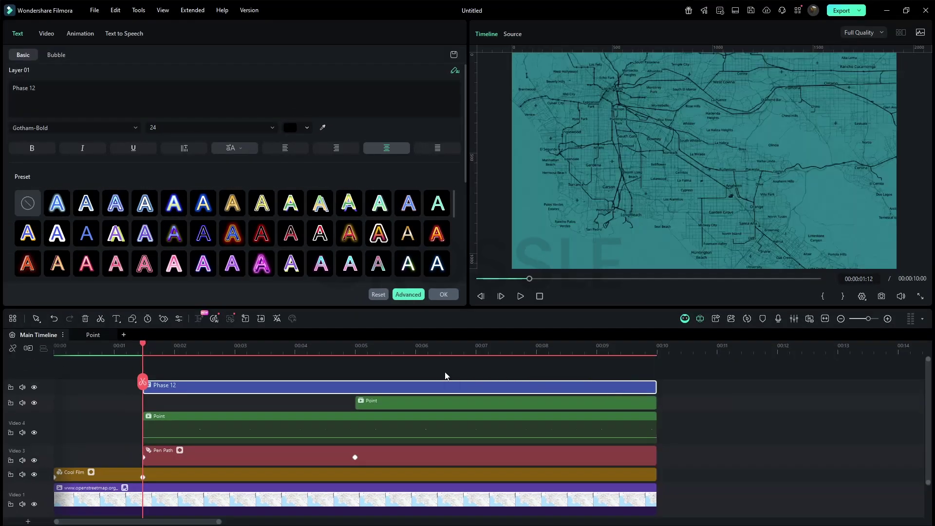
left_click_drag(319, 388, 532, 387)
left_click_drag(867, 392, 656, 392)
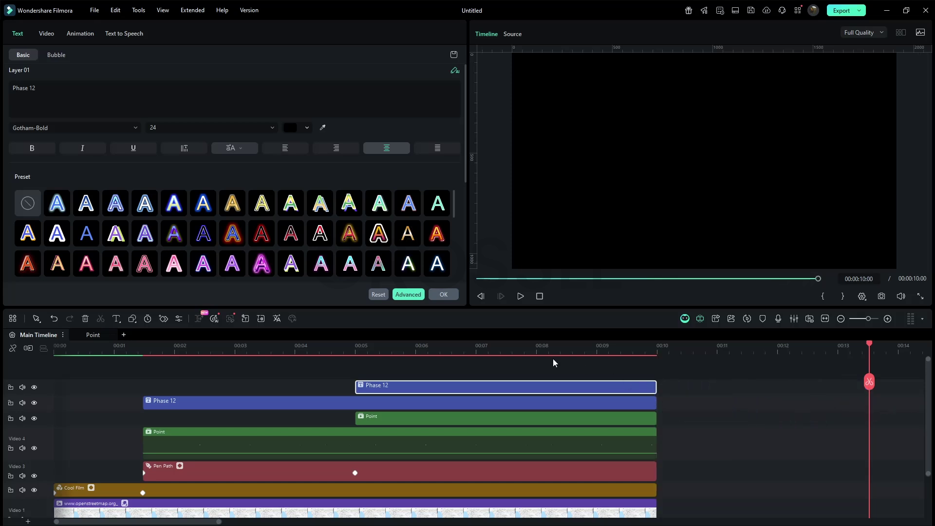
Step: Change the copy's text to 'Phase 17' and move it to the route's end point
left_click(501, 349)
left_click(208, 92)
key("BackSpace")
type("7")
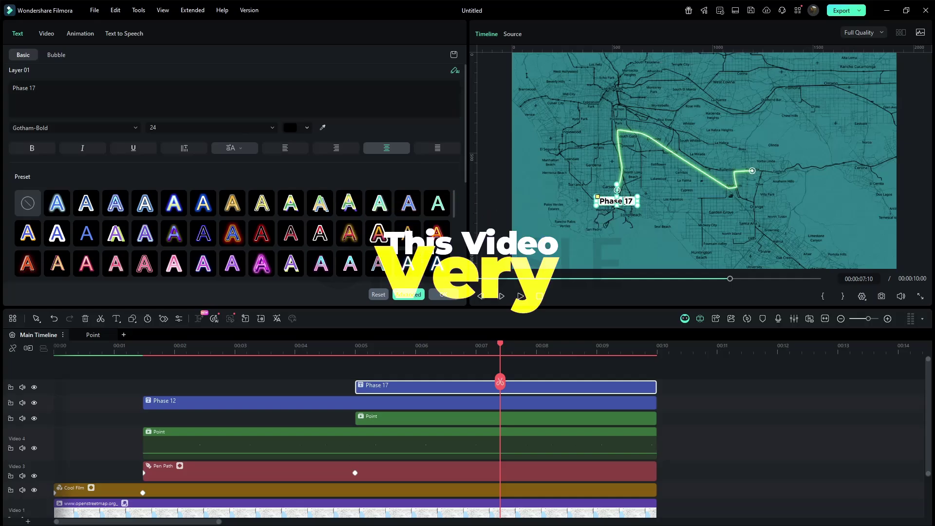
left_click(621, 200)
left_click_drag(621, 200, 758, 160)
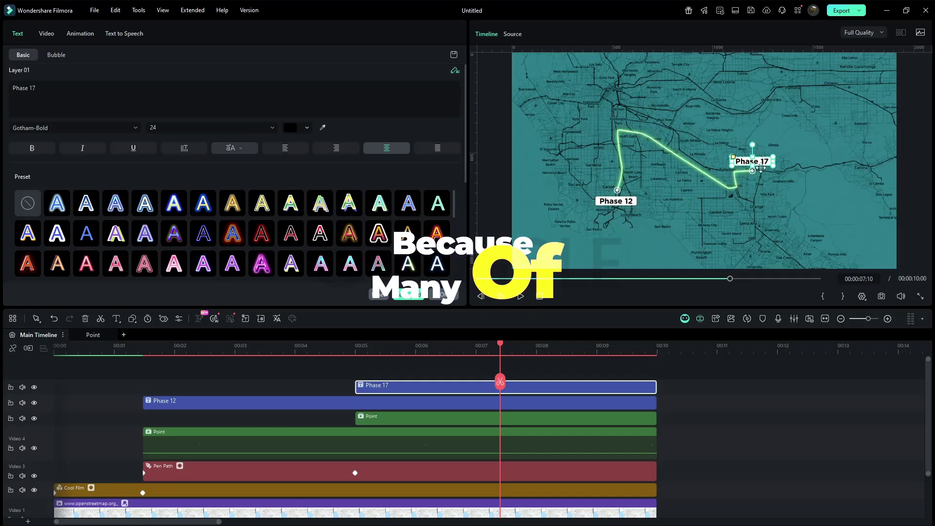
left_click(550, 375)
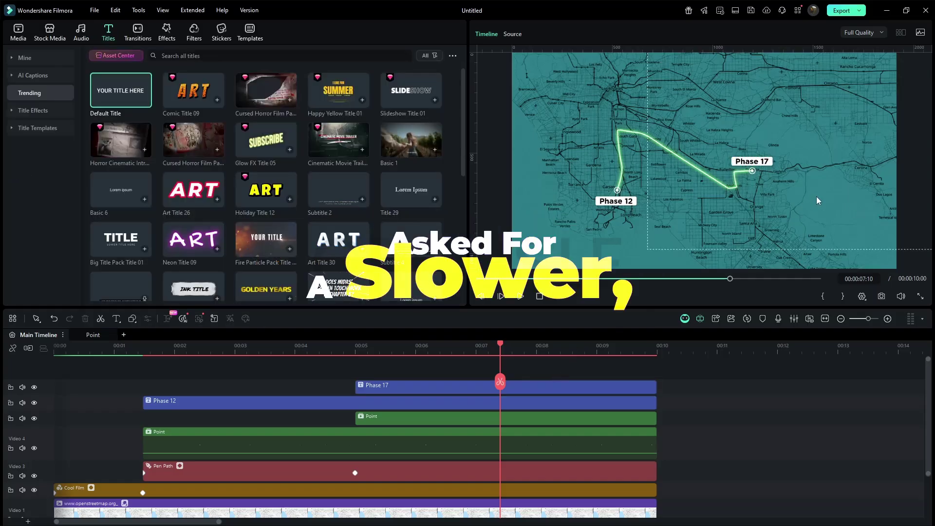
Step: Add the Dirty Film effect on a new top track, extended to 00:10 at 70 opacity
left_click(167, 30)
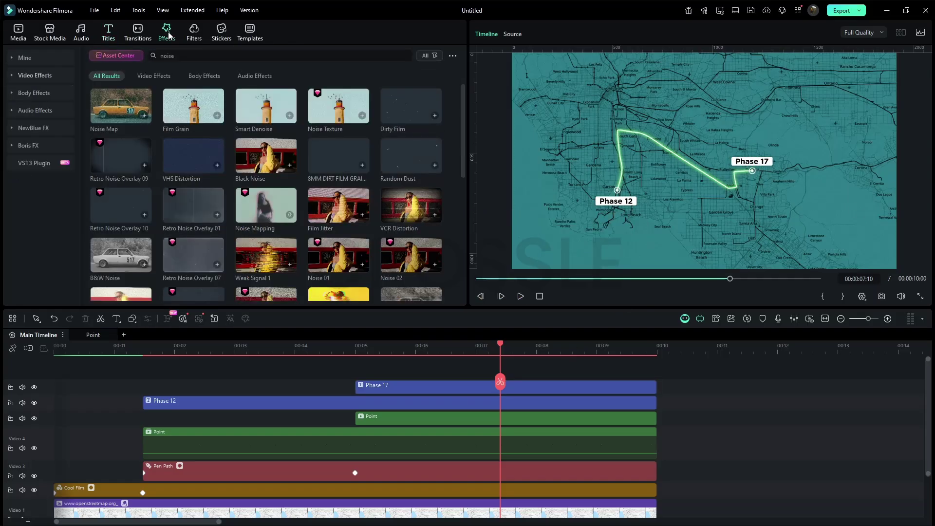
left_click(180, 55)
type("dirty")
key("Return")
left_click_drag(120, 262, 289, 379)
left_click_drag(352, 389, 655, 392)
left_click(421, 96)
type("7:10")
key("Return")
Step: Merge all timeline clips into a compound clip named 'All Layers'
left_click_drag(686, 375, 189, 518)
right_click(210, 462)
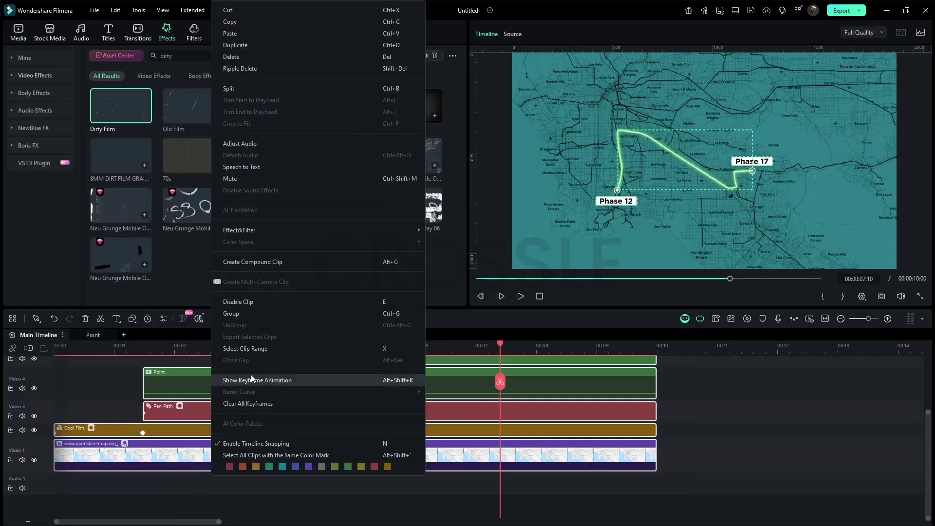
left_click(261, 348)
type("All Layers")
key("Return")
Step: Keyframe All Layers: scale 129 at 00:01:10, Y -71 at 00:02:10, X -80 at 00:04:13, Y -94 at 00:05:10
left_click(302, 446)
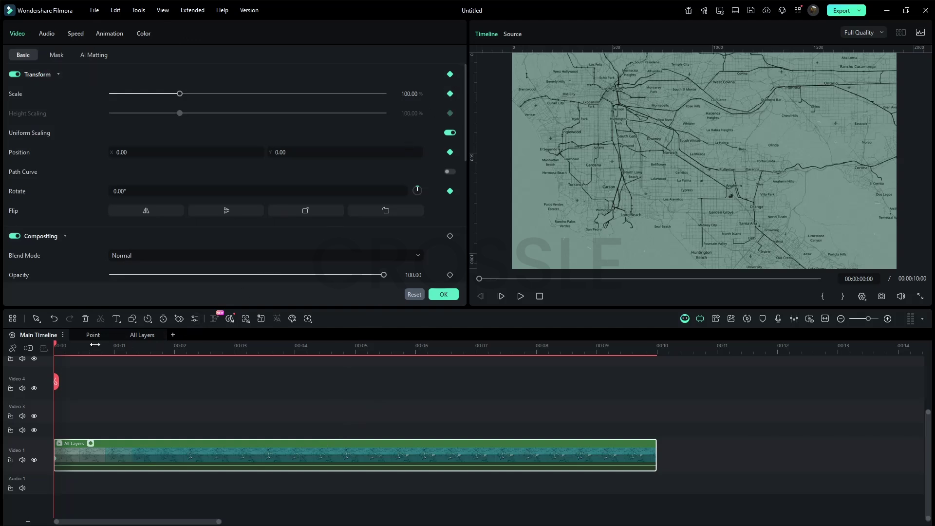
left_click_drag(57, 342, 138, 344)
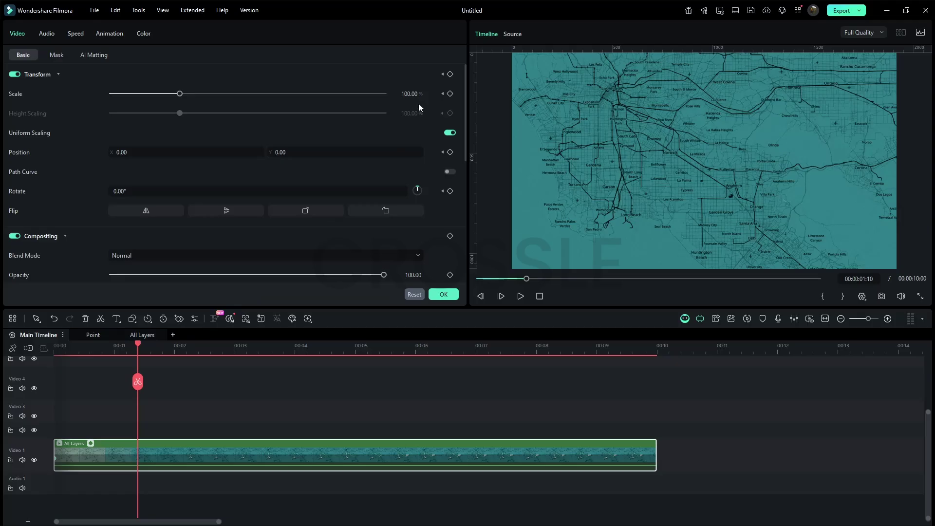
left_click_drag(409, 93, 423, 93)
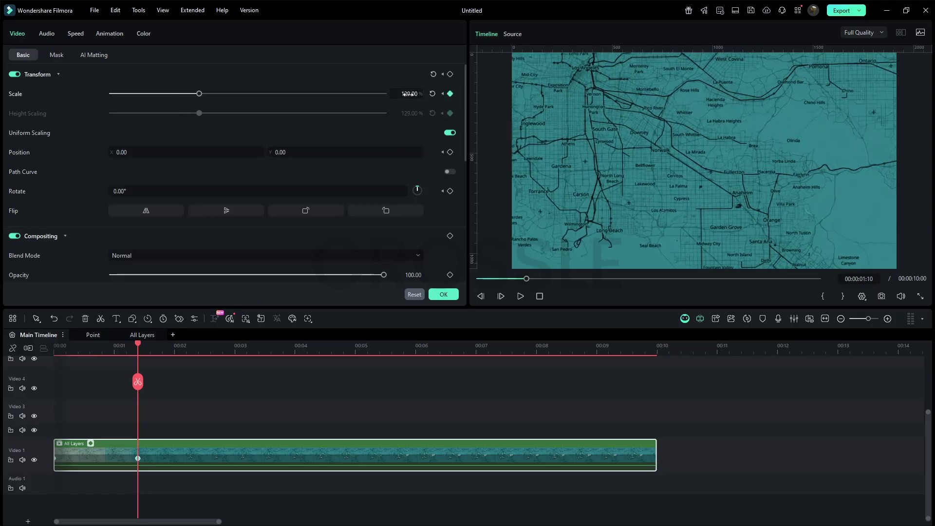
left_click_drag(142, 342, 197, 332)
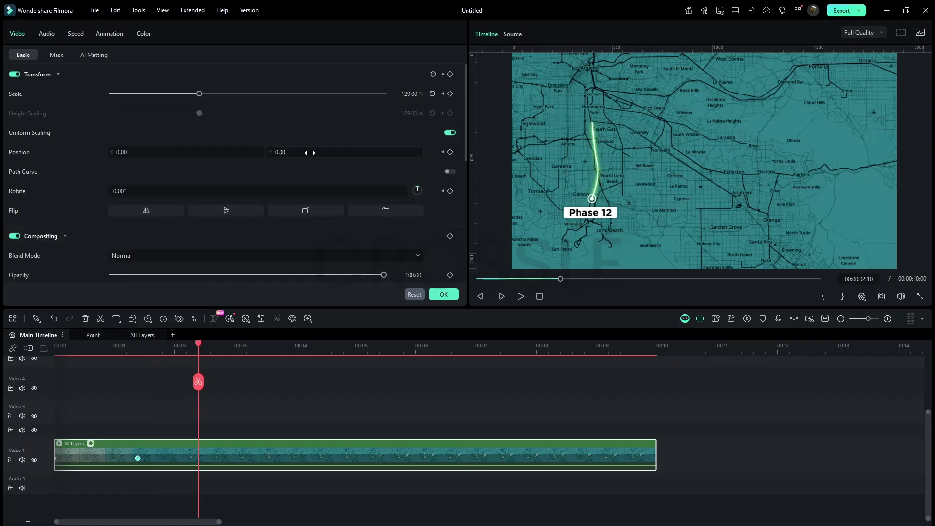
left_click_drag(310, 153, 283, 153)
left_click_drag(198, 347, 326, 364)
left_click_drag(248, 155, 225, 156)
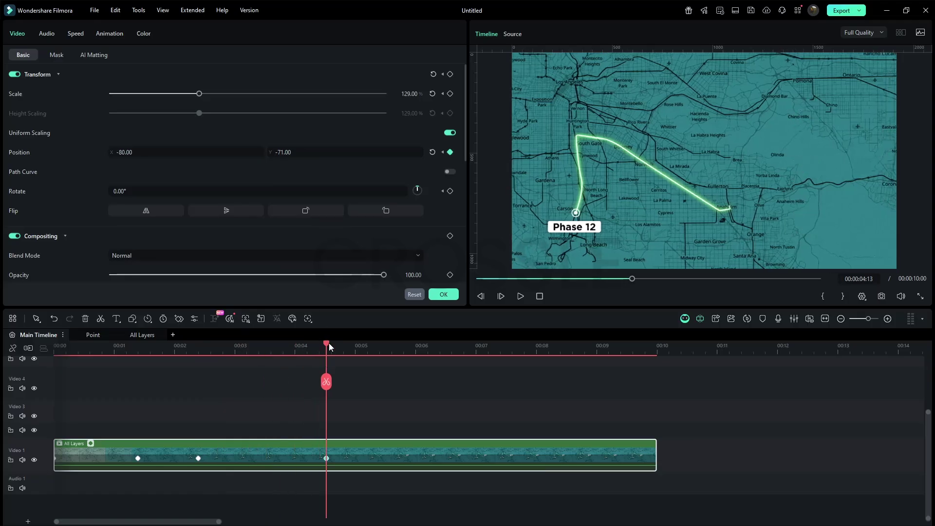
left_click_drag(329, 343, 378, 340)
left_click_drag(335, 153, 328, 152)
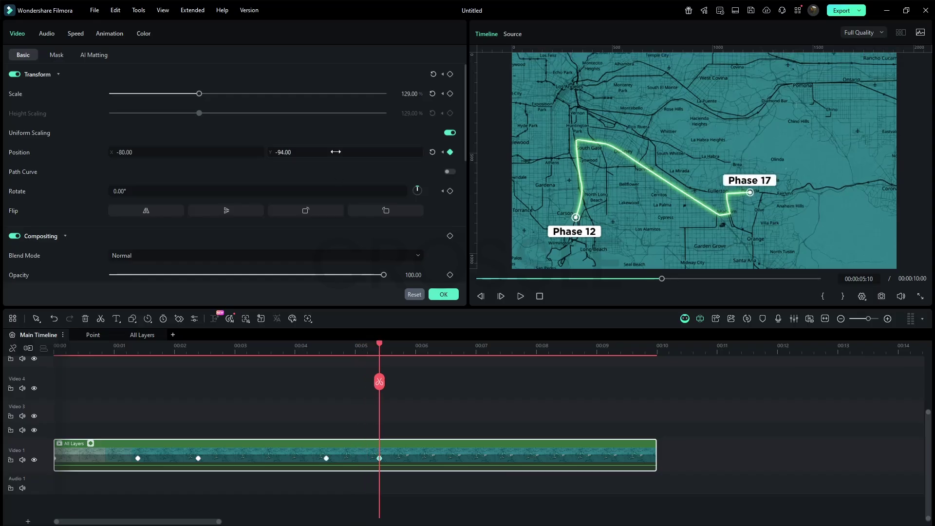
left_click_drag(378, 345, 11, 335)
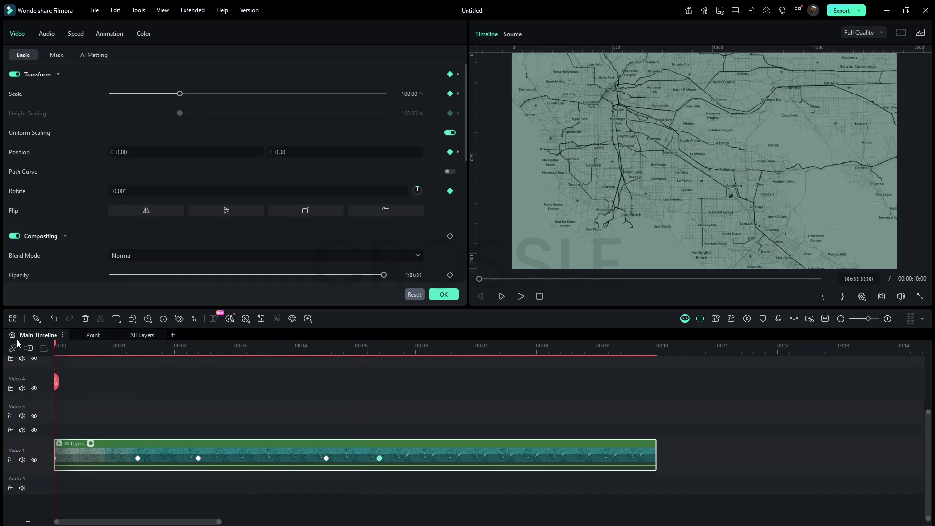
Step: Play the camera move, then apply easing to the Width Scaling keyframe
key("space")
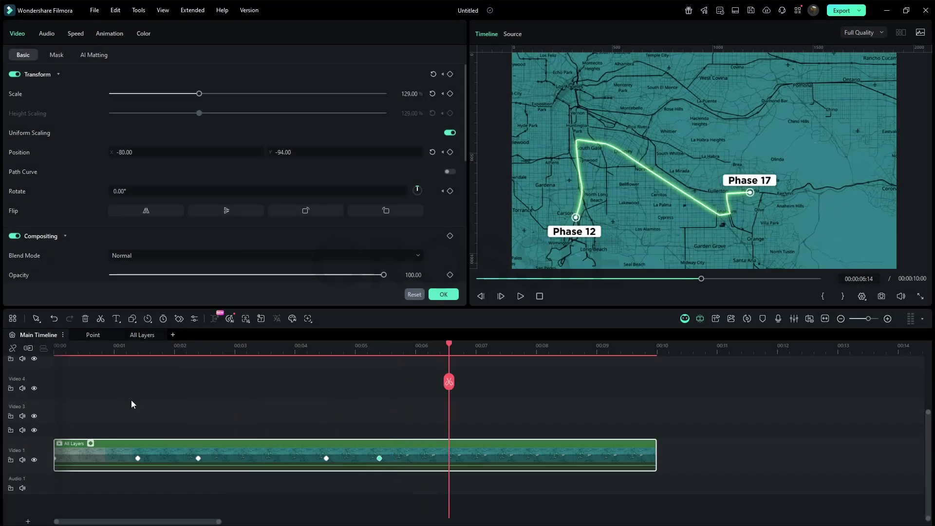
left_click(91, 442)
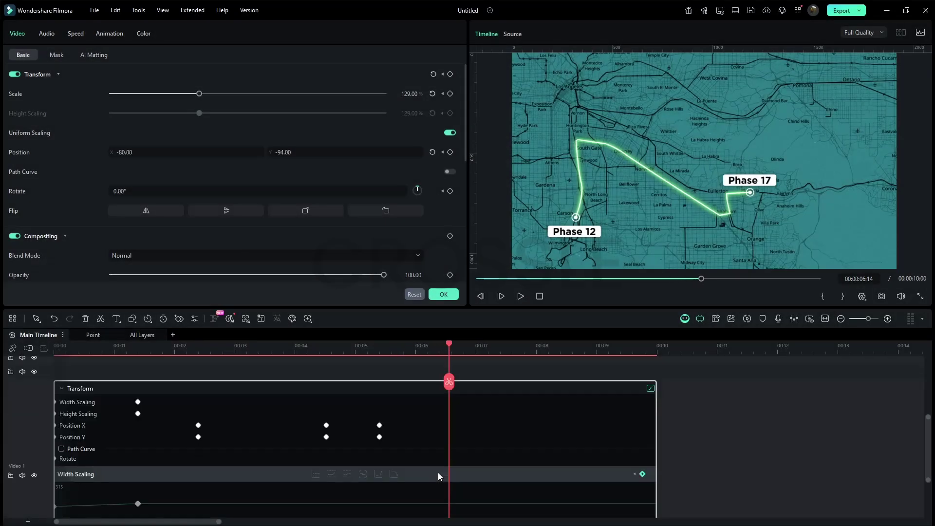
scroll(209, 483, "down", 3)
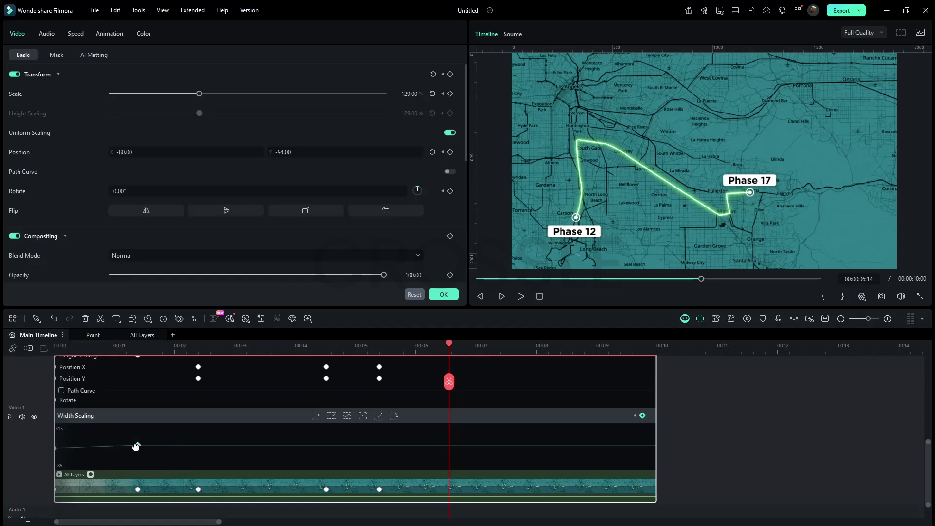
left_click(138, 445)
right_click(138, 445)
left_click(153, 457)
Step: Ease the Position X and Position Y keyframes and replay the smoothed camera move
left_click(85, 425)
left_click_drag(408, 493, 55, 506)
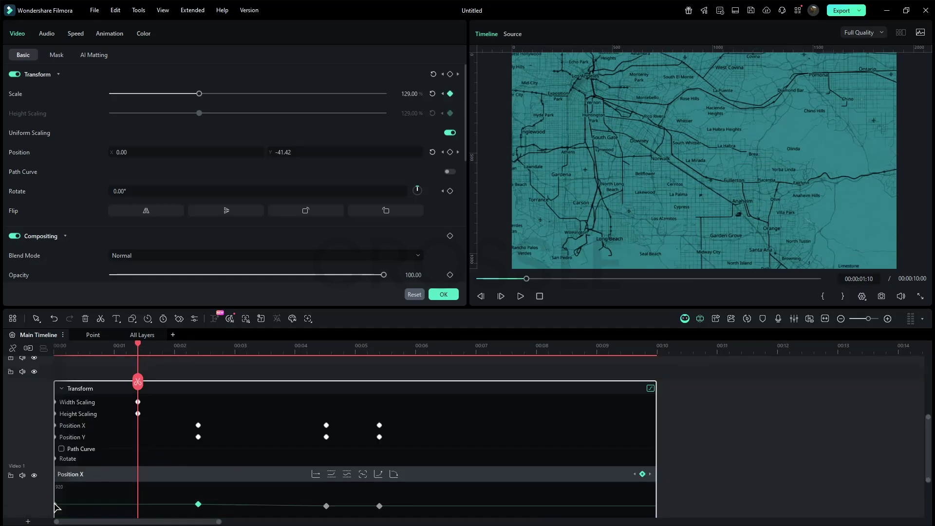
right_click(199, 505)
left_click(214, 474)
left_click(84, 437)
left_click_drag(401, 490, 54, 516)
right_click(199, 506)
left_click(220, 472)
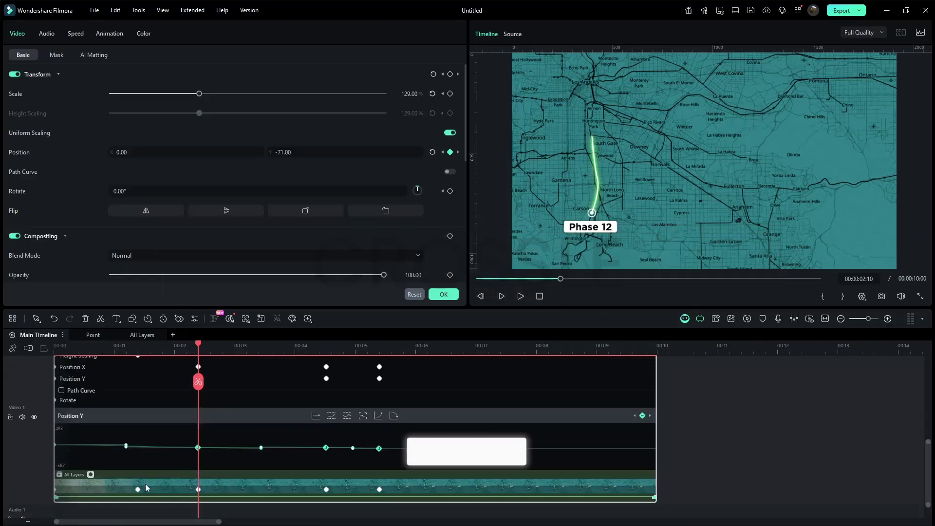
key("space")
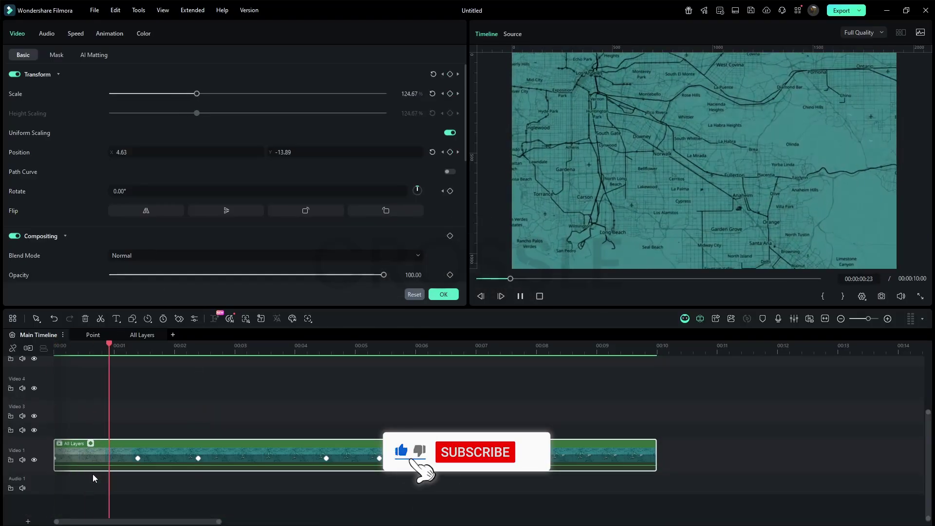